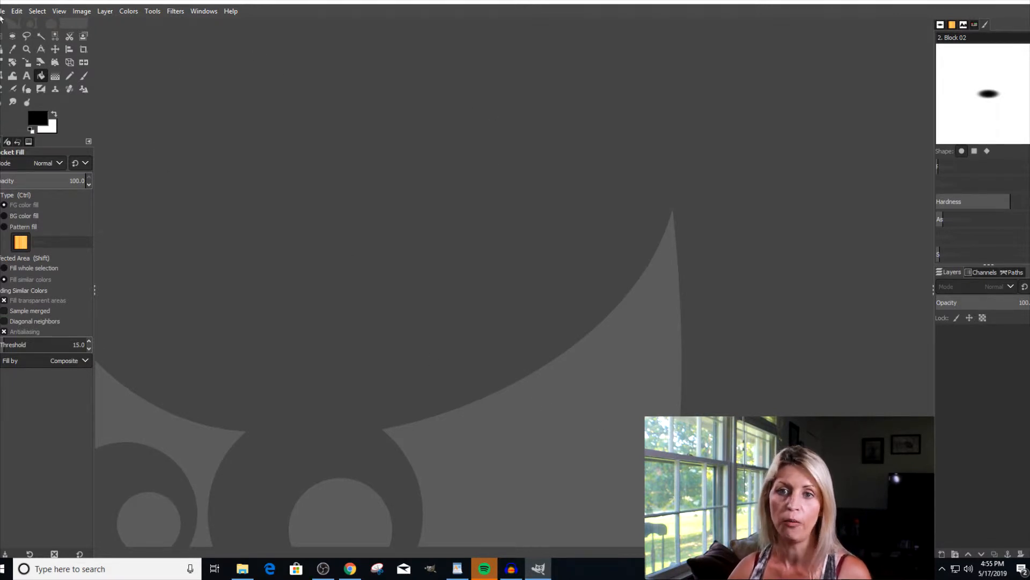
# Step: Create a new image 1280 px wide and 720 px high
pyautogui.click(2, 11)
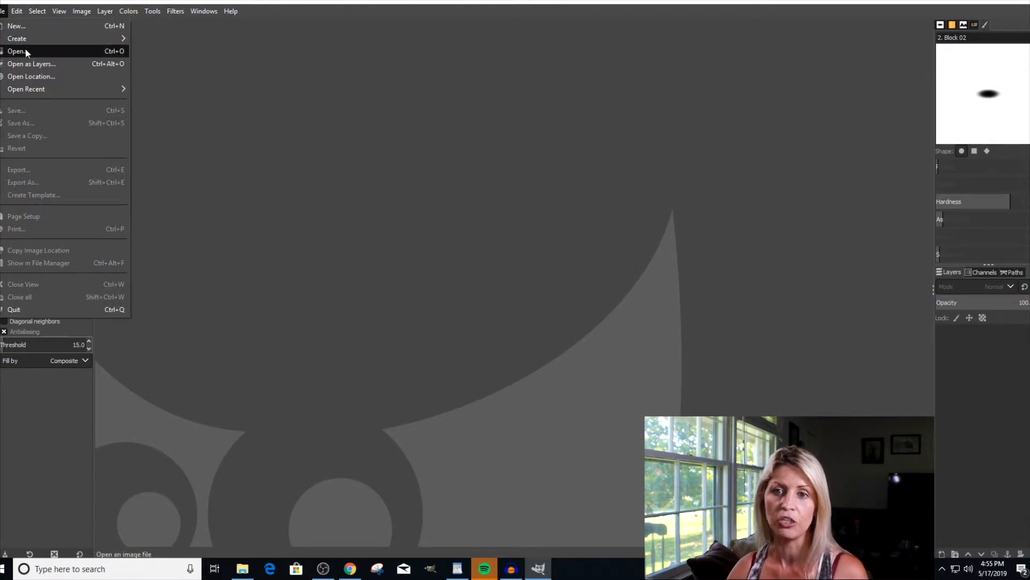
pyautogui.click(19, 27)
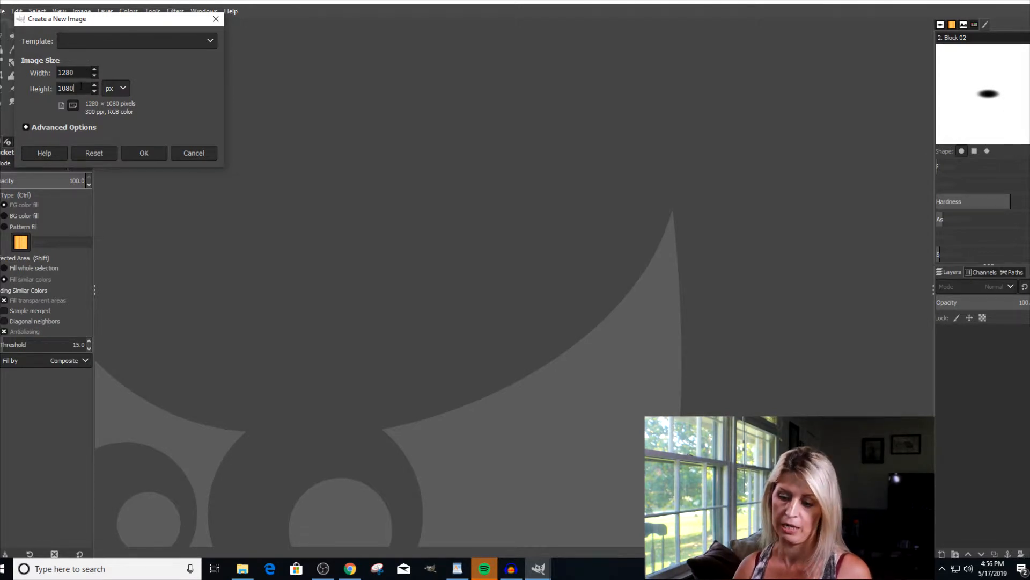
pyautogui.click(81, 86)
pyautogui.press('BackSpace')
pyautogui.press('BackSpace')
pyautogui.press('BackSpace')
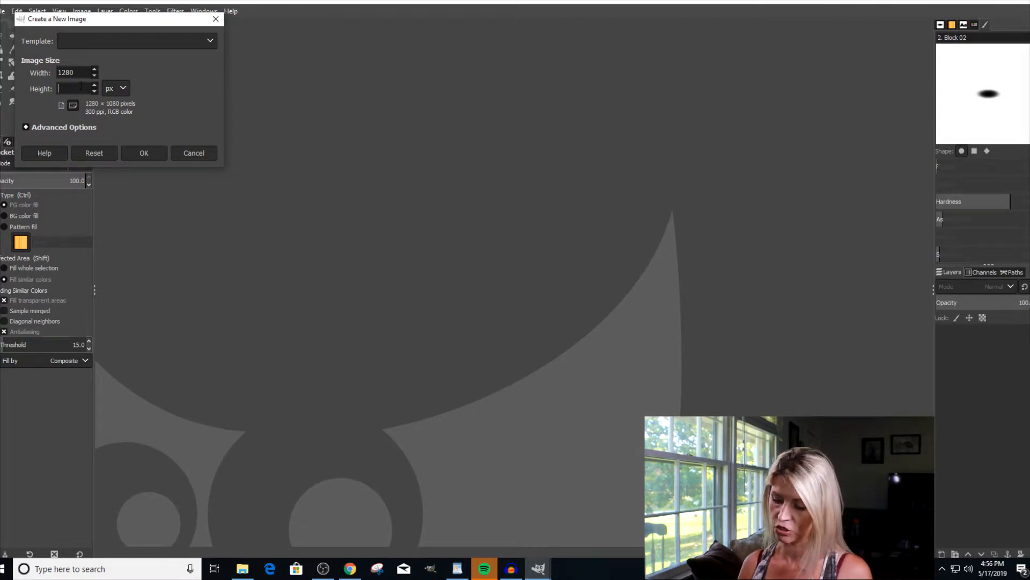
pyautogui.write('720')
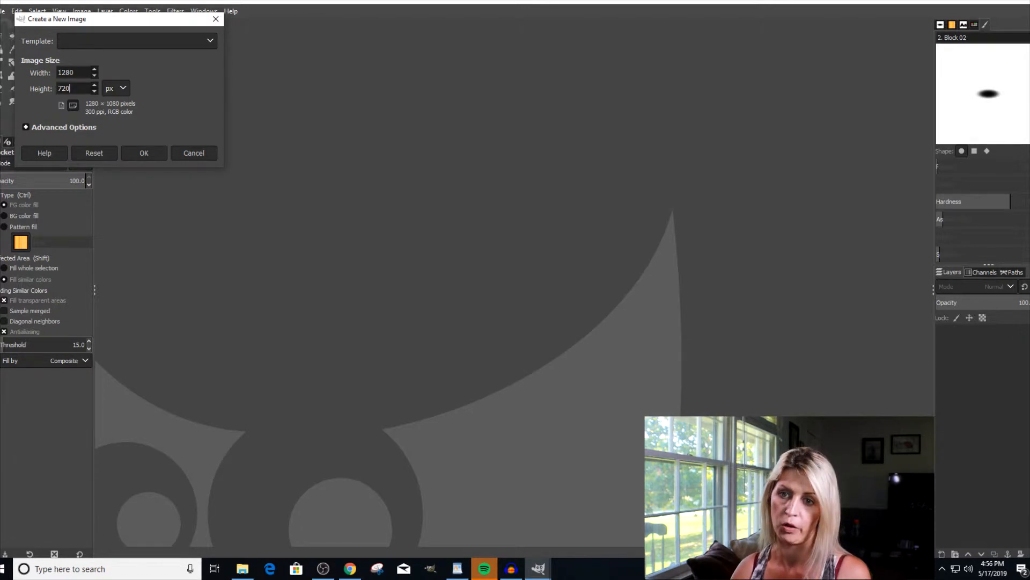
pyautogui.click(139, 154)
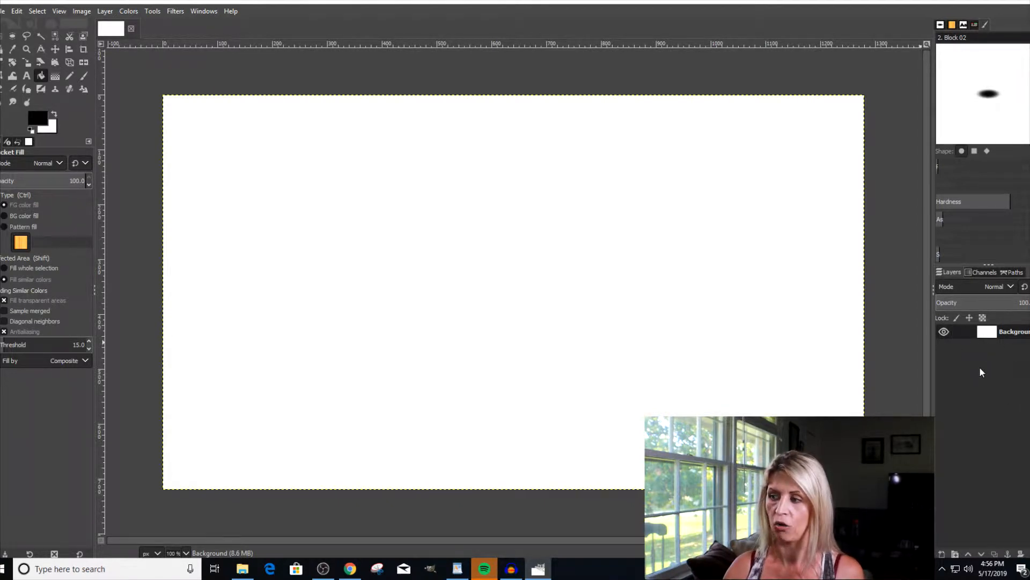
# Step: Add a new layer filled with transparency at 1280 × 720 px above the background
pyautogui.rightClick(970, 347)
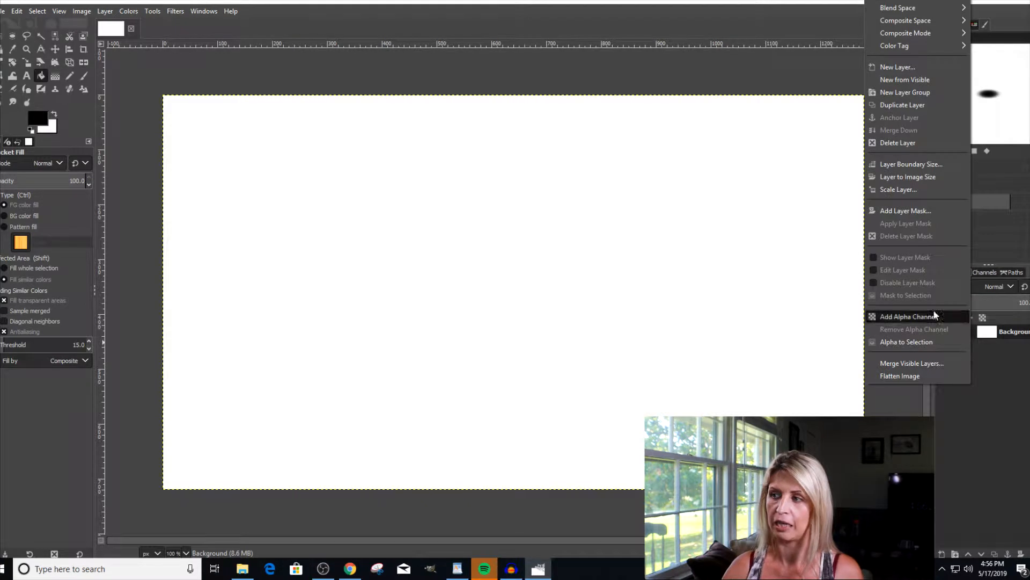
pyautogui.click(897, 67)
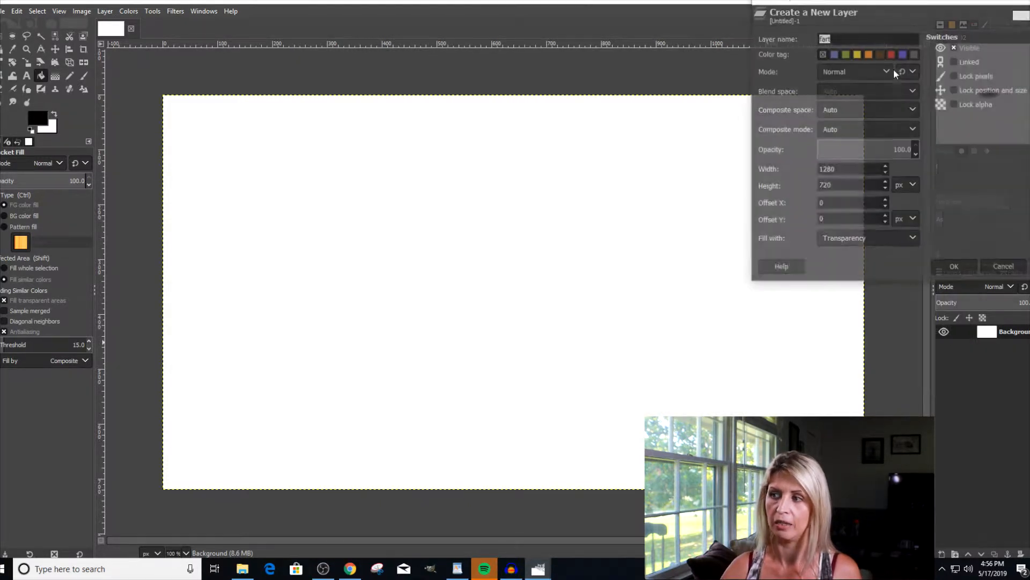
pyautogui.click(843, 169)
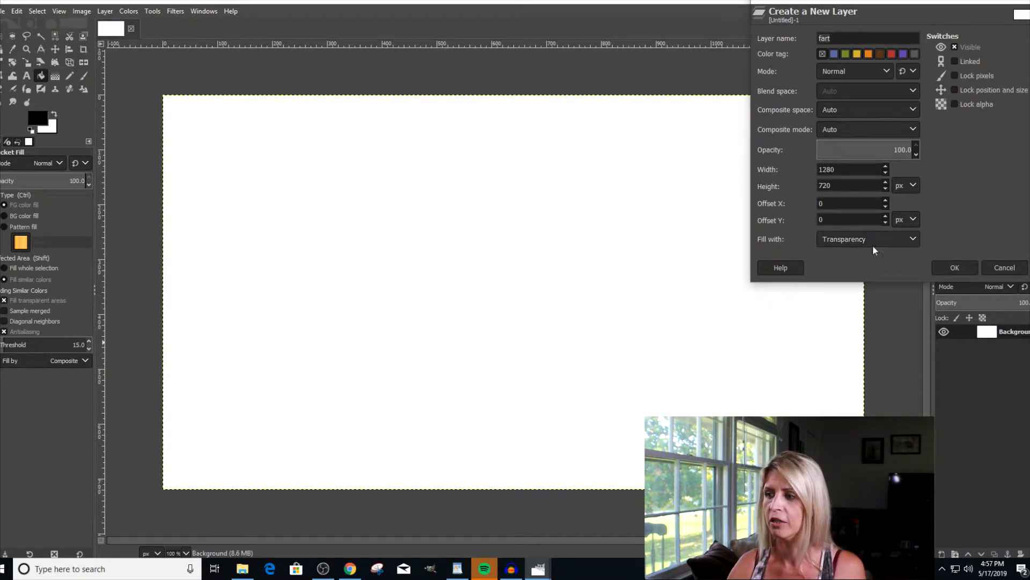
pyautogui.click(956, 268)
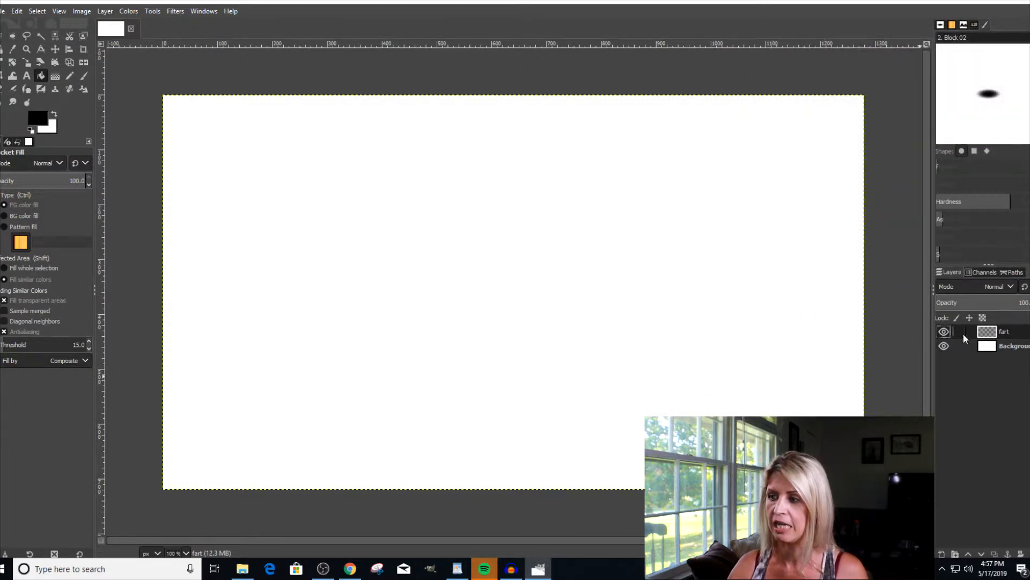
# Step: Scale the transparent layer slightly beyond the canvas, entering a width of 1300 px and a height of 740 px
pyautogui.click(990, 334)
pyautogui.rightClick(990, 334)
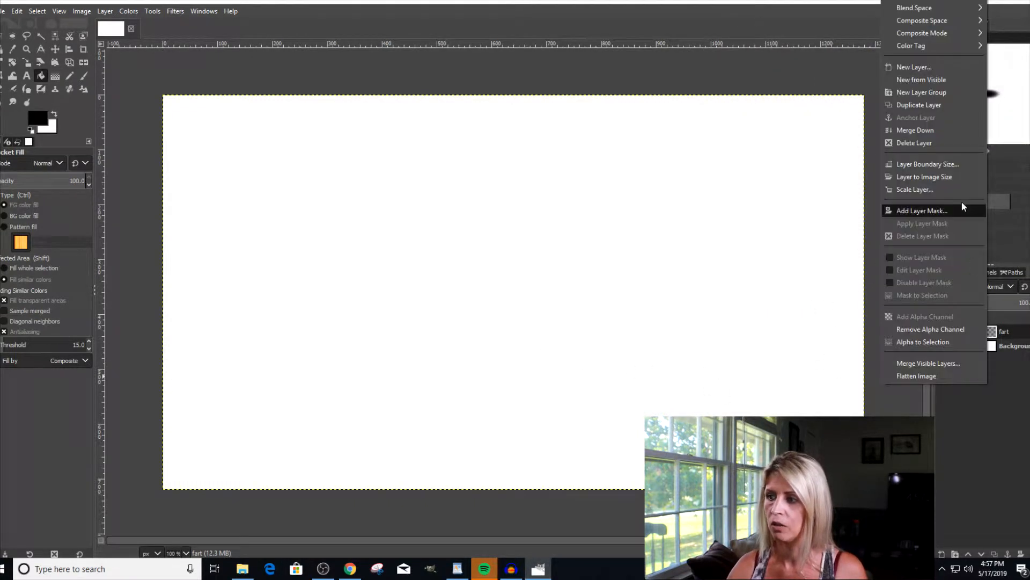
pyautogui.click(928, 188)
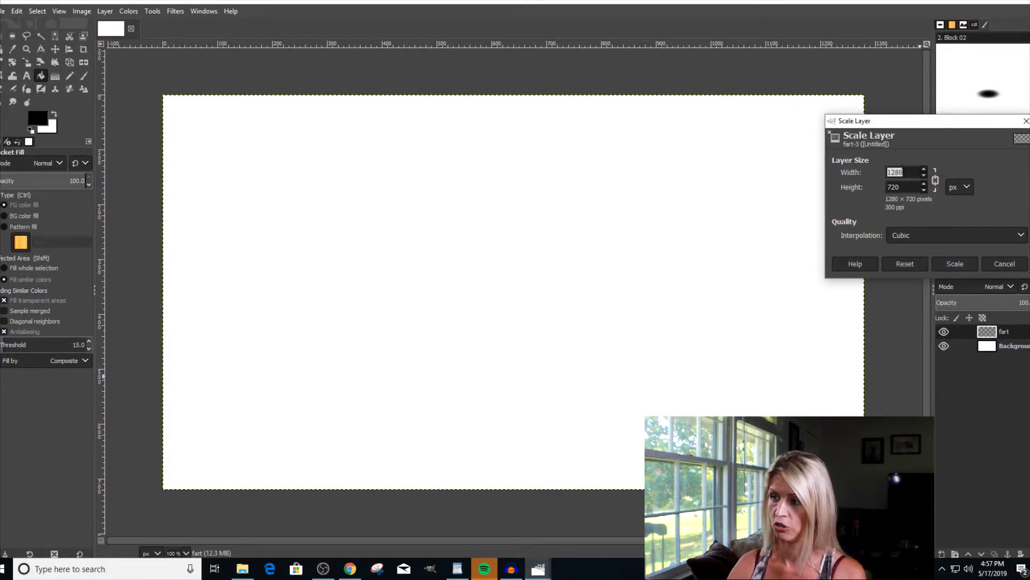
pyautogui.write('1')
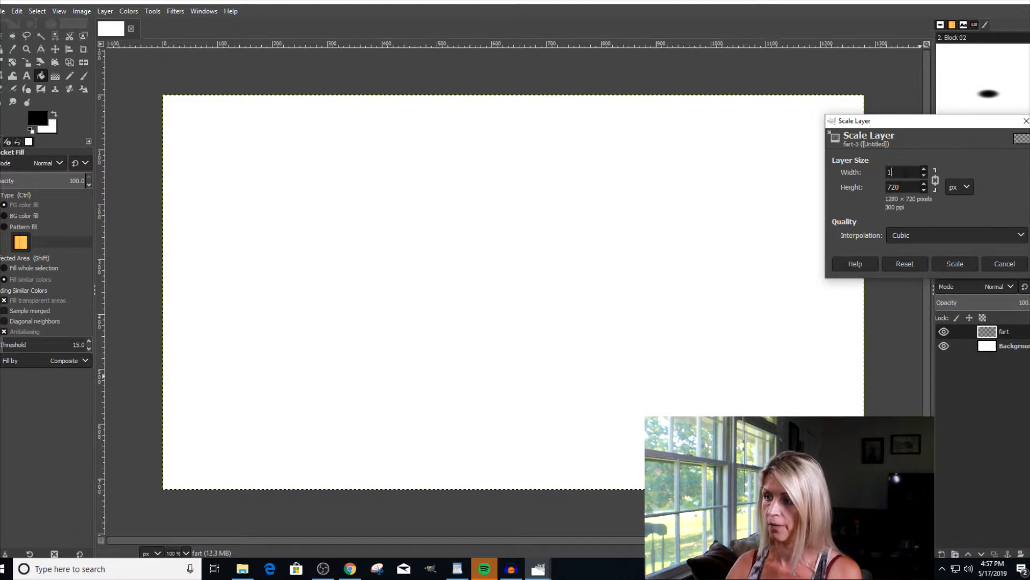
pyautogui.write('300')
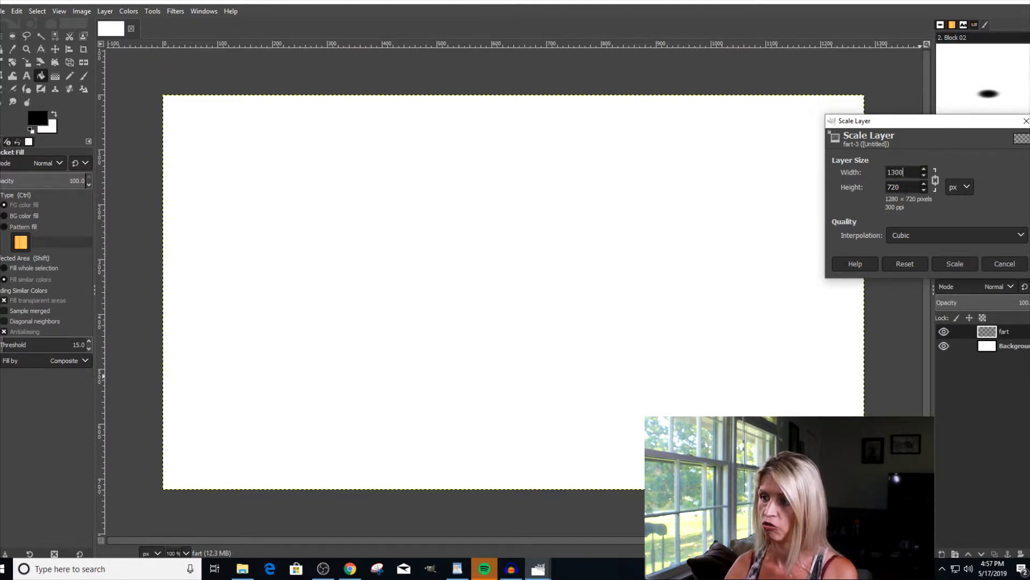
pyautogui.press('Tab')
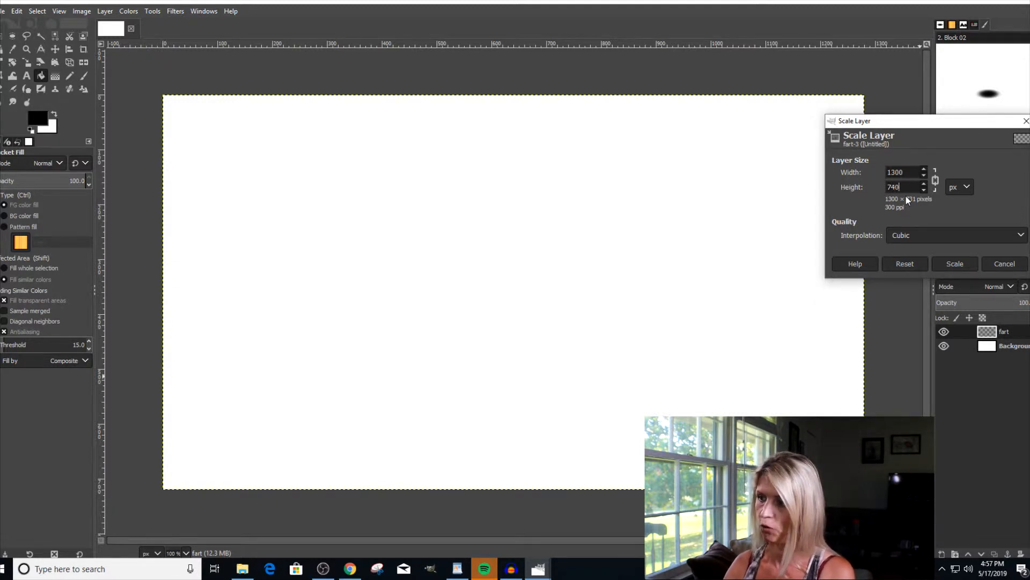
pyautogui.click(948, 263)
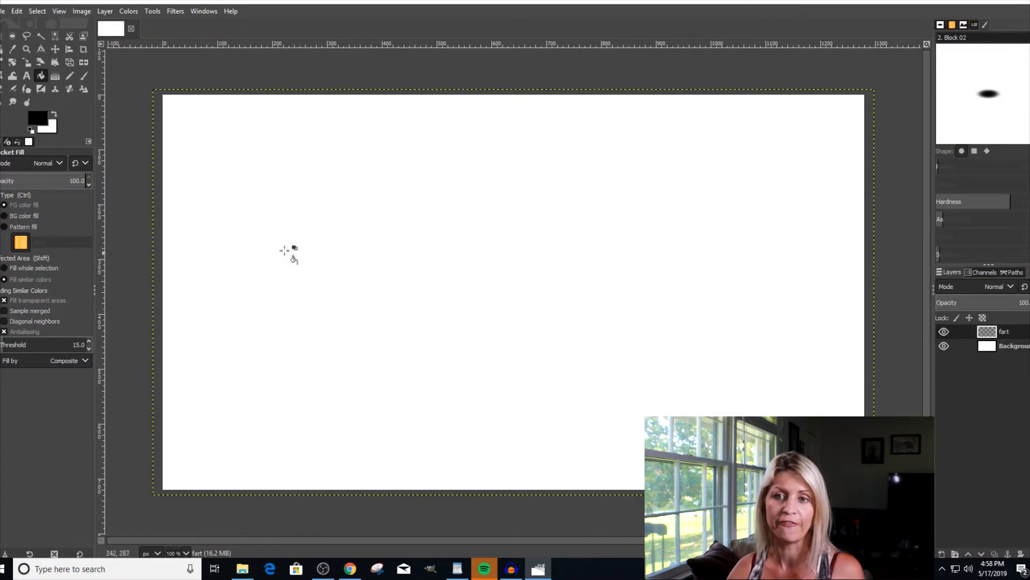
# Step: Set the foreground color to green 00ff00 and the background color to yellow f7e20f
pyautogui.click(41, 115)
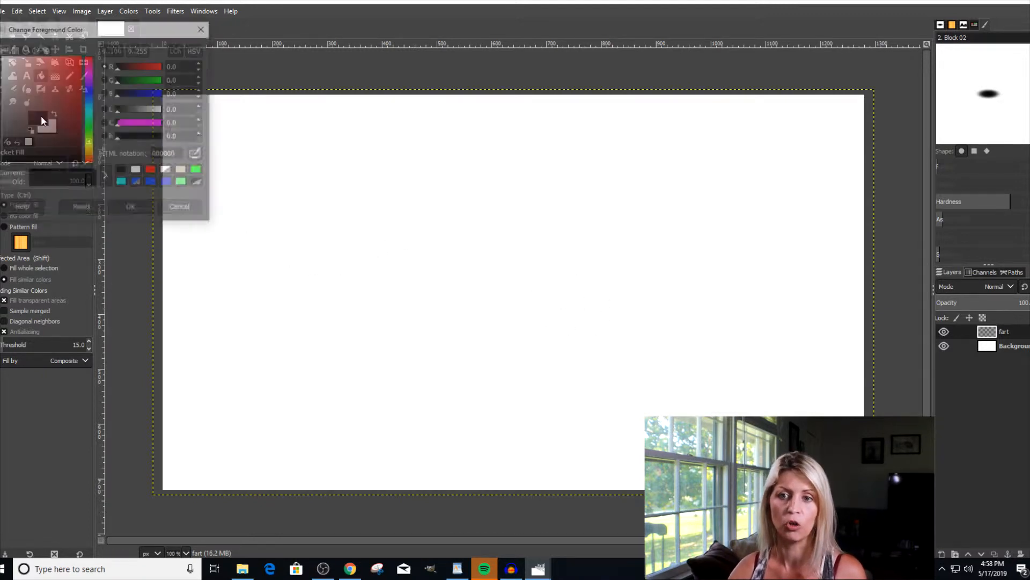
pyautogui.click(194, 170)
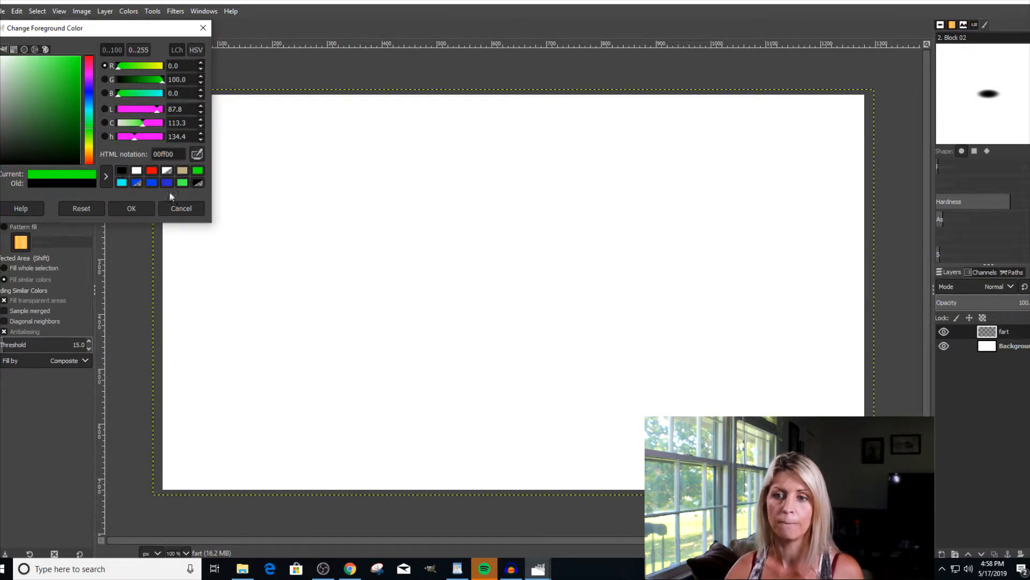
pyautogui.click(131, 208)
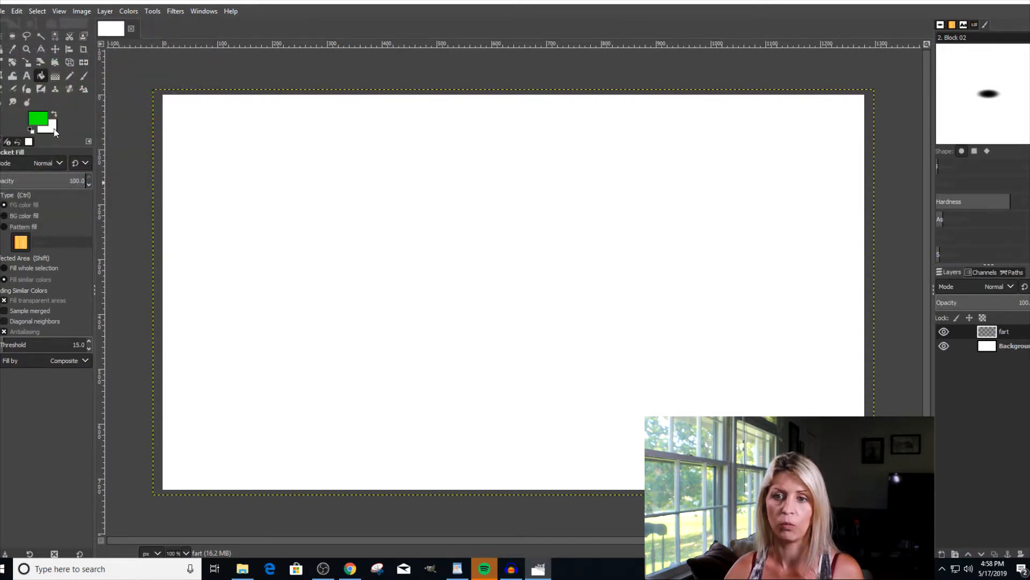
pyautogui.click(54, 130)
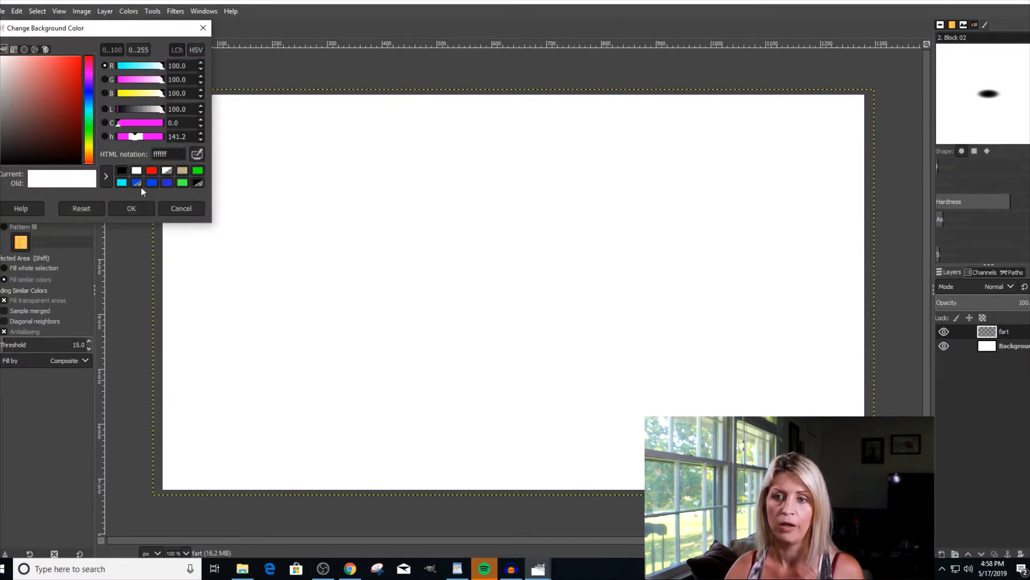
pyautogui.click(90, 150)
pyautogui.click(77, 61)
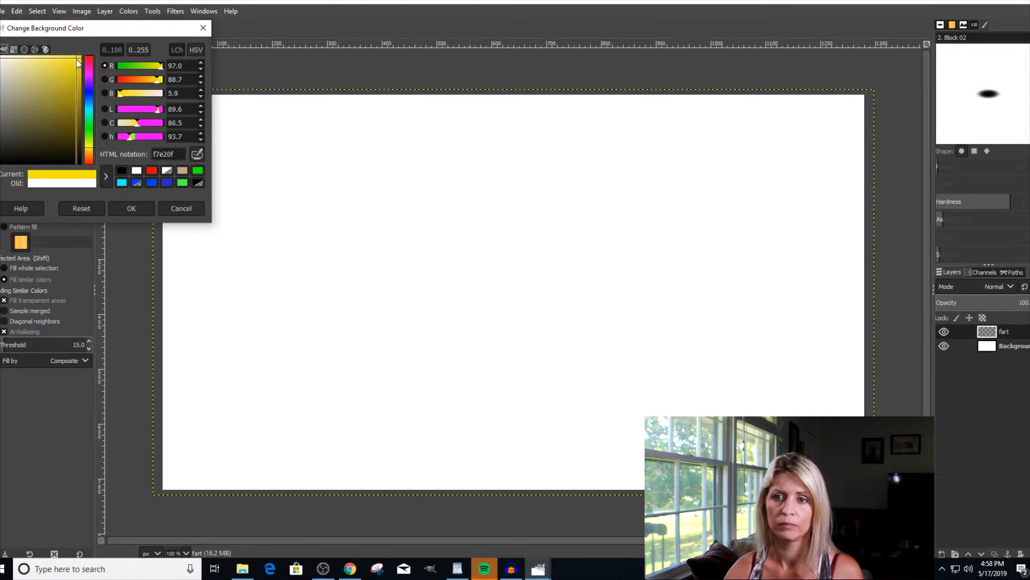
pyautogui.click(132, 208)
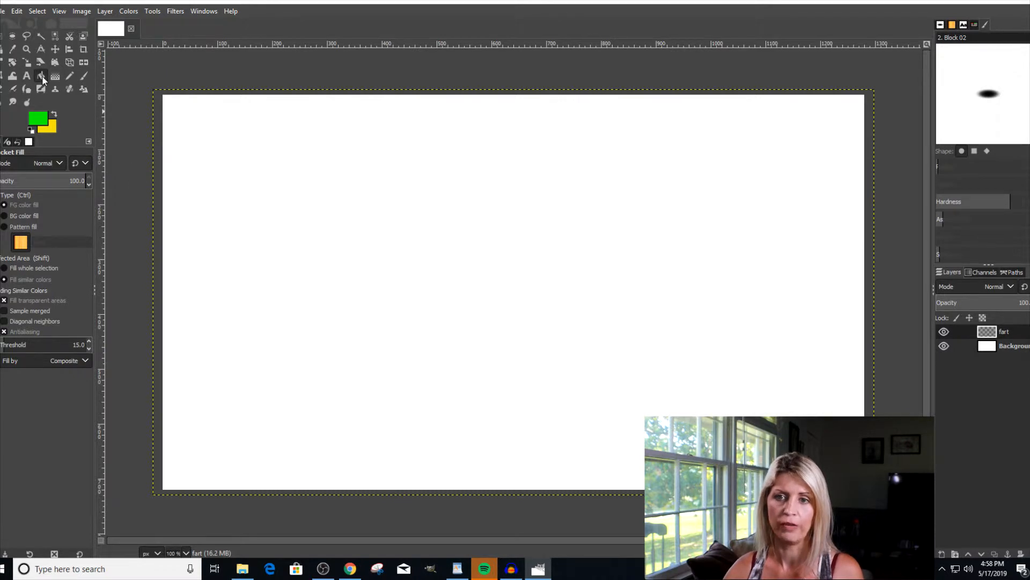
# Step: Bucket-fill the layer with green and draw a horizontal linear foreground-to-background gradient across it, ending beyond the canvas's right edge
pyautogui.click(272, 209)
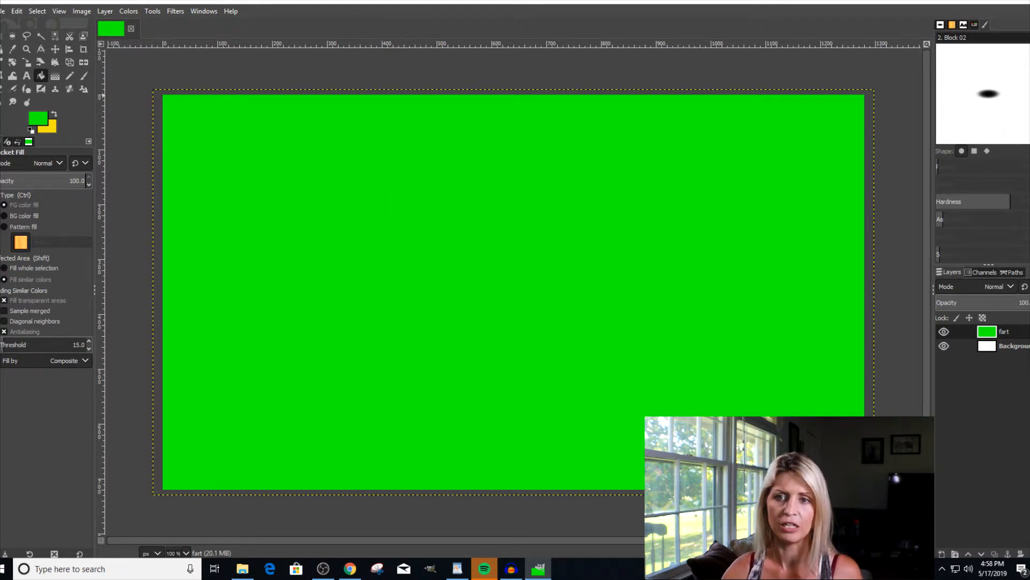
pyautogui.click(55, 76)
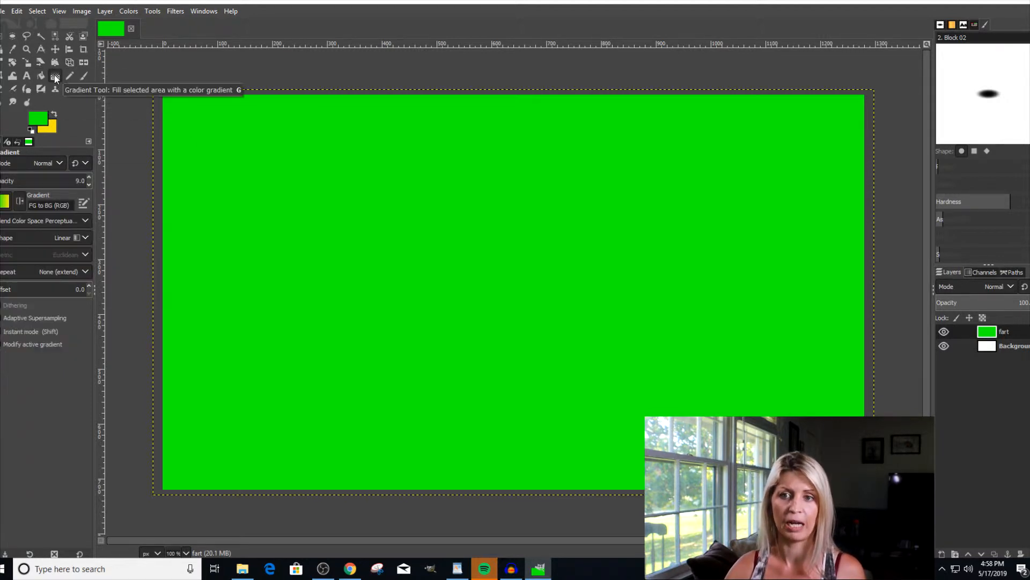
pyautogui.click(159, 244)
pyautogui.moveTo(160, 244); pyautogui.dragTo(879, 244)
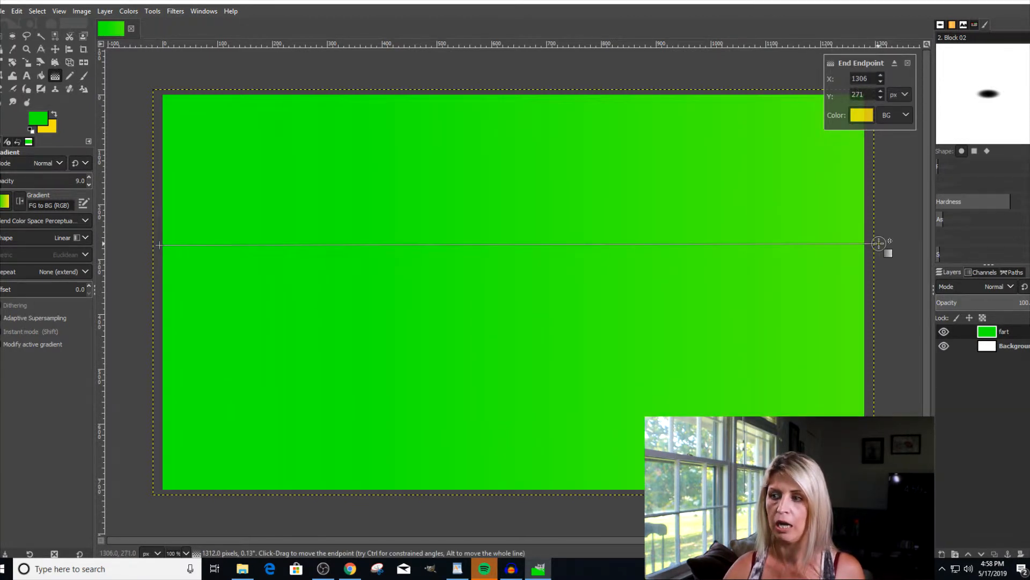
pyautogui.moveTo(883, 242)
pyautogui.mouseDown()
pyautogui.moveTo(895, 249)
pyautogui.moveTo(504, 263)
pyautogui.moveTo(851, 265)
pyautogui.moveTo(906, 235)
pyautogui.moveTo(663, 248)
pyautogui.moveTo(344, 229)
pyautogui.moveTo(909, 239)
pyautogui.moveTo(895, 244)
pyautogui.mouseUp()
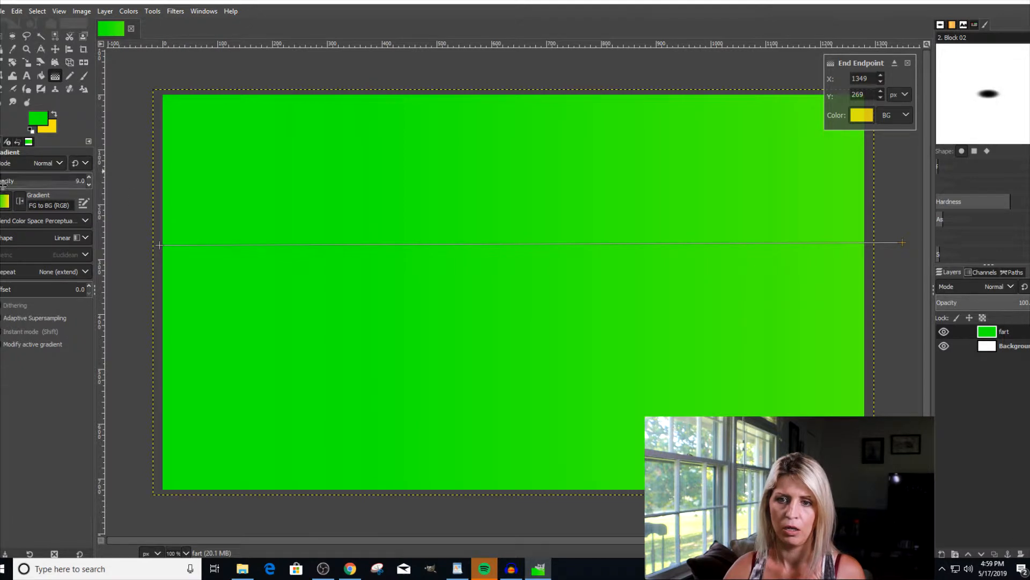
# Step: Raise the gradient's opacity to 100 and dismiss the endpoint settings
pyautogui.click(80, 180)
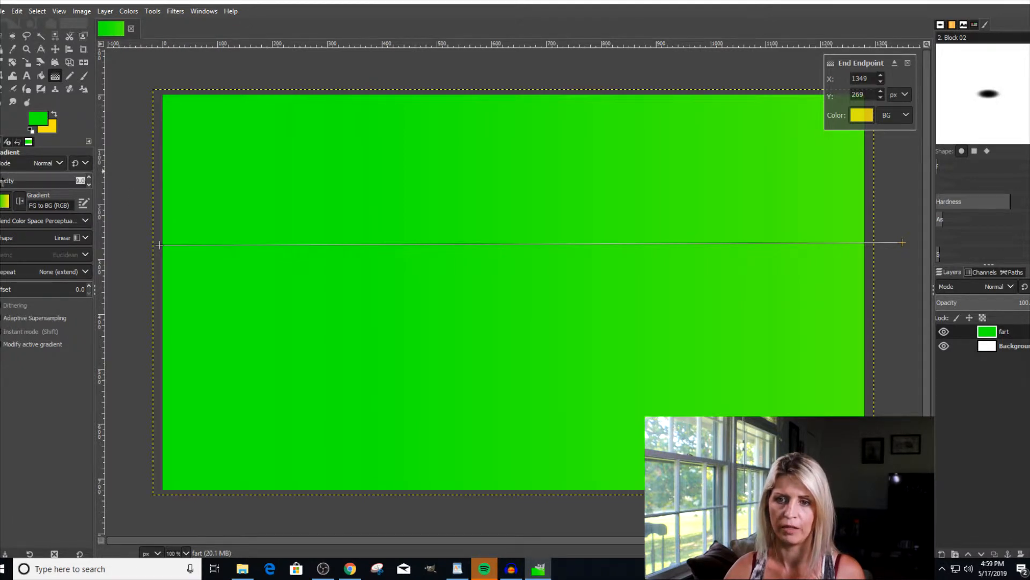
pyautogui.write('100')
pyautogui.press('Return')
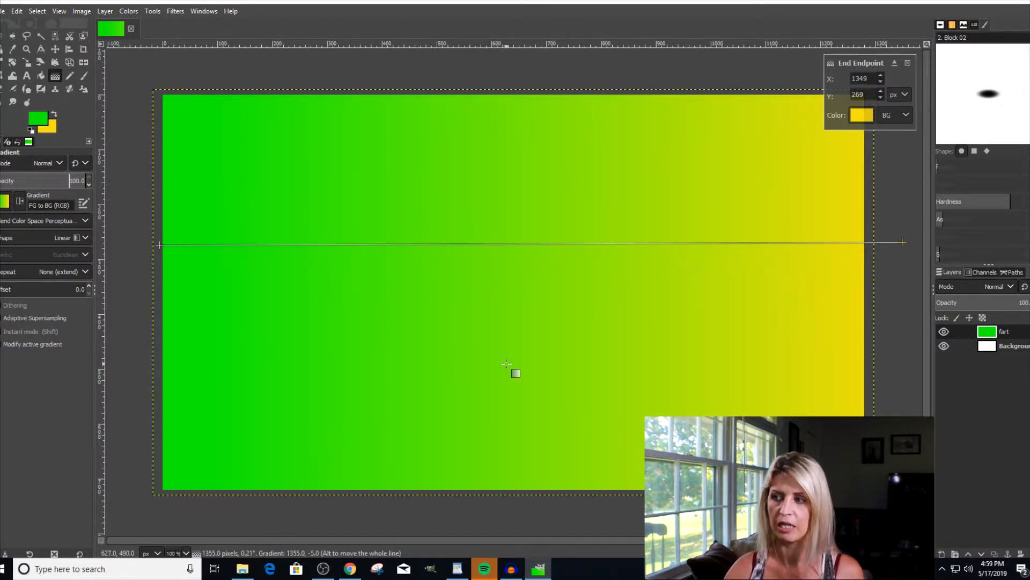
pyautogui.click(908, 64)
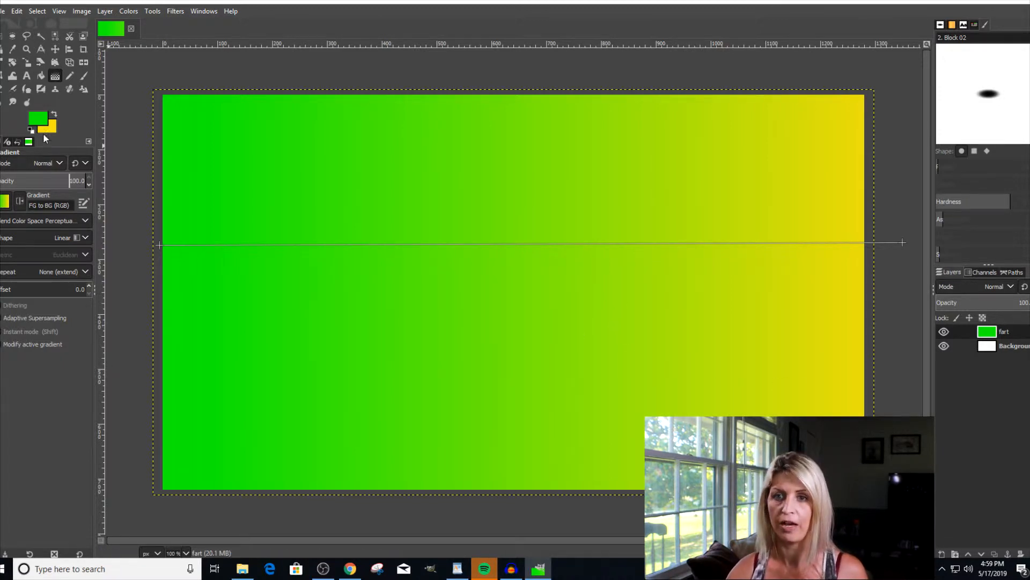
# Step: Open "remove background video.png" from the desktop's 1Thumbnail folder as a new layer over the gradient
pyautogui.click(2, 13)
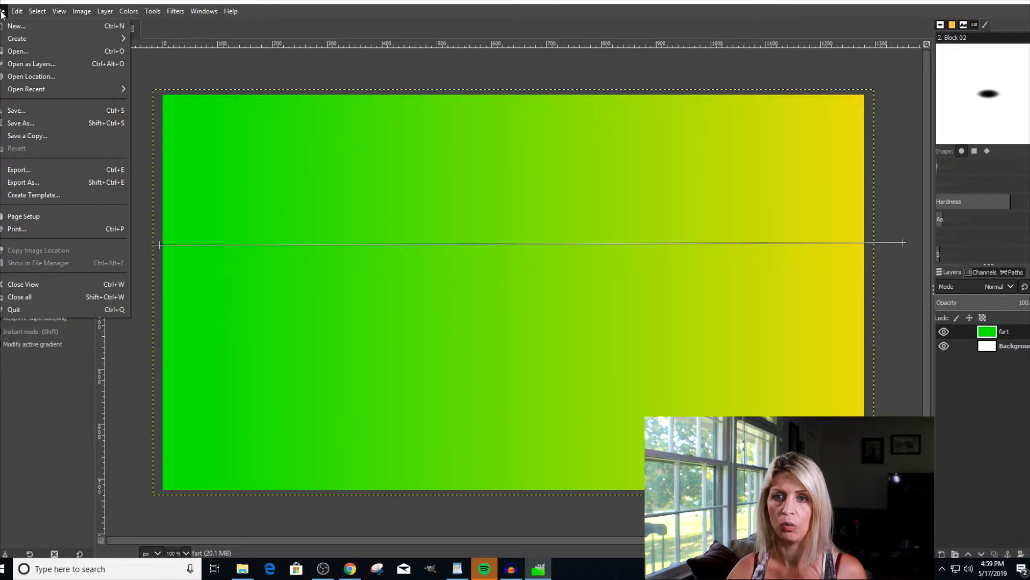
pyautogui.click(25, 65)
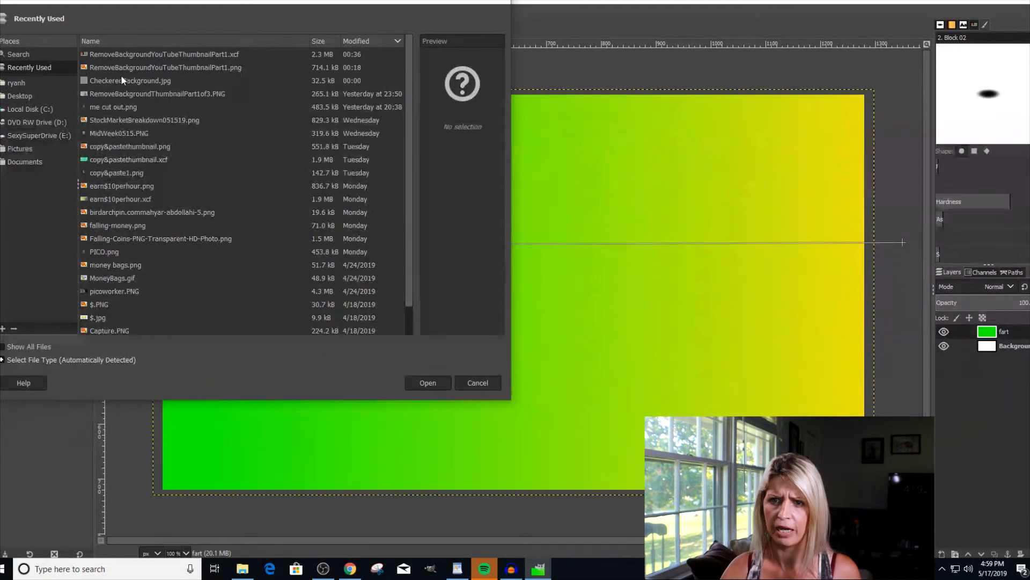
pyautogui.click(20, 94)
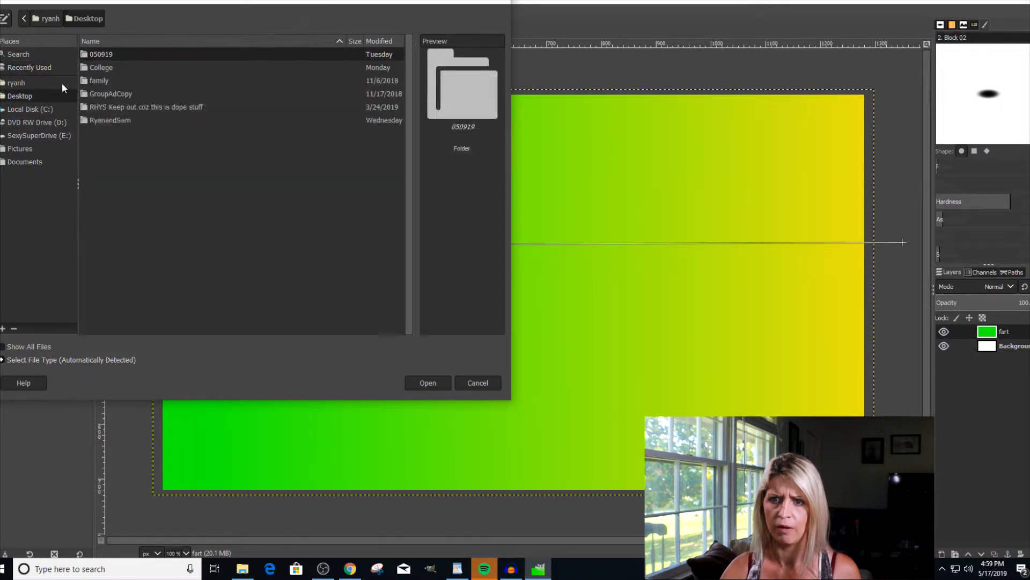
pyautogui.doubleClick(119, 122)
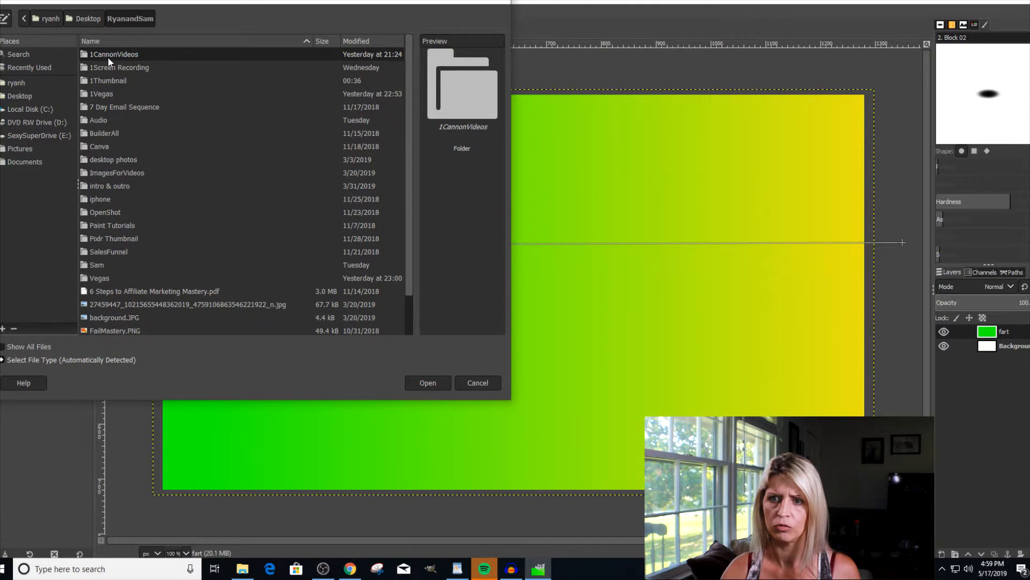
pyautogui.doubleClick(108, 81)
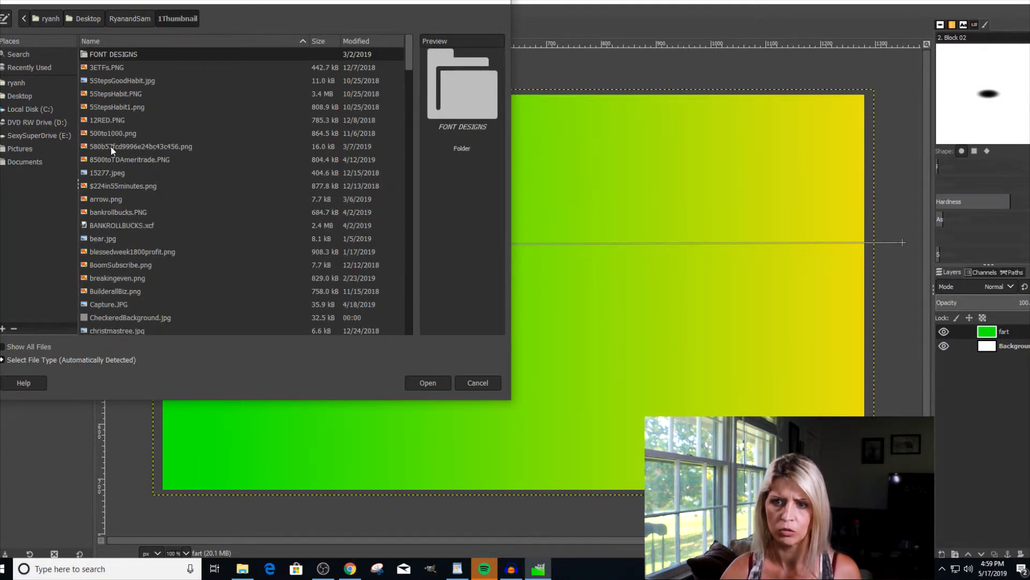
pyautogui.scroll(-1, 110, 230)
pyautogui.scroll(-4, 111, 231)
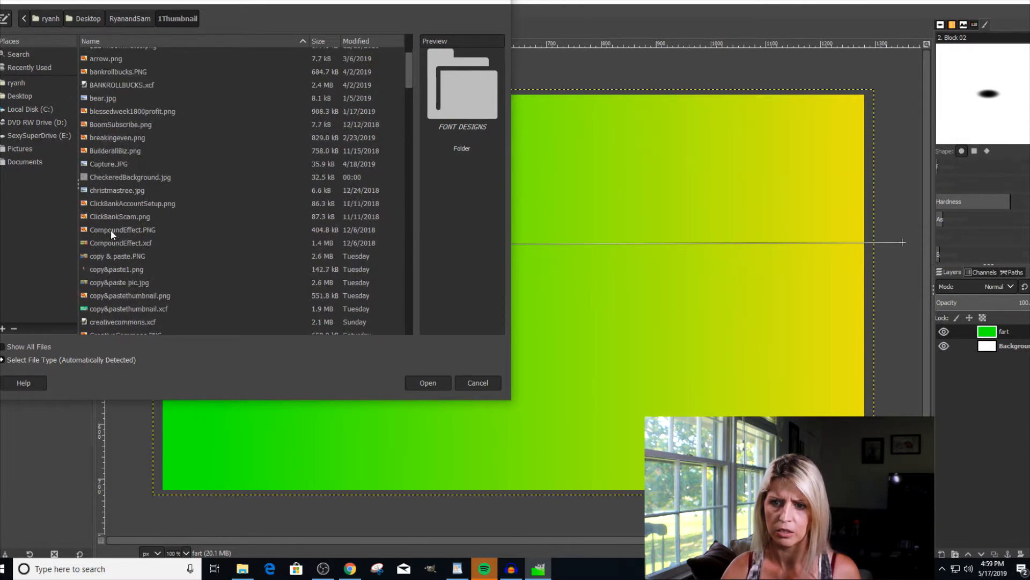
pyautogui.scroll(-10, 111, 230)
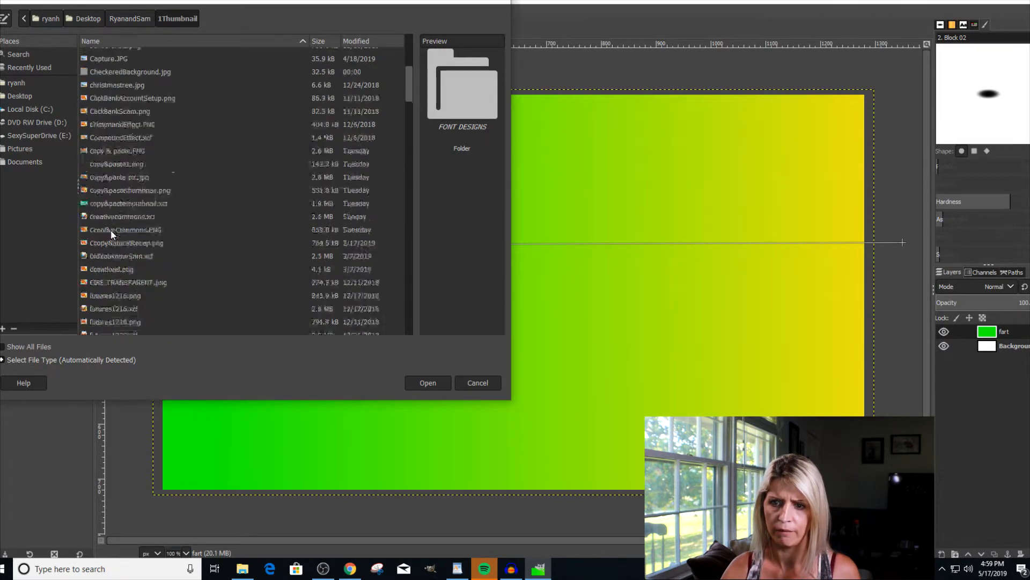
pyautogui.scroll(-8, 110, 230)
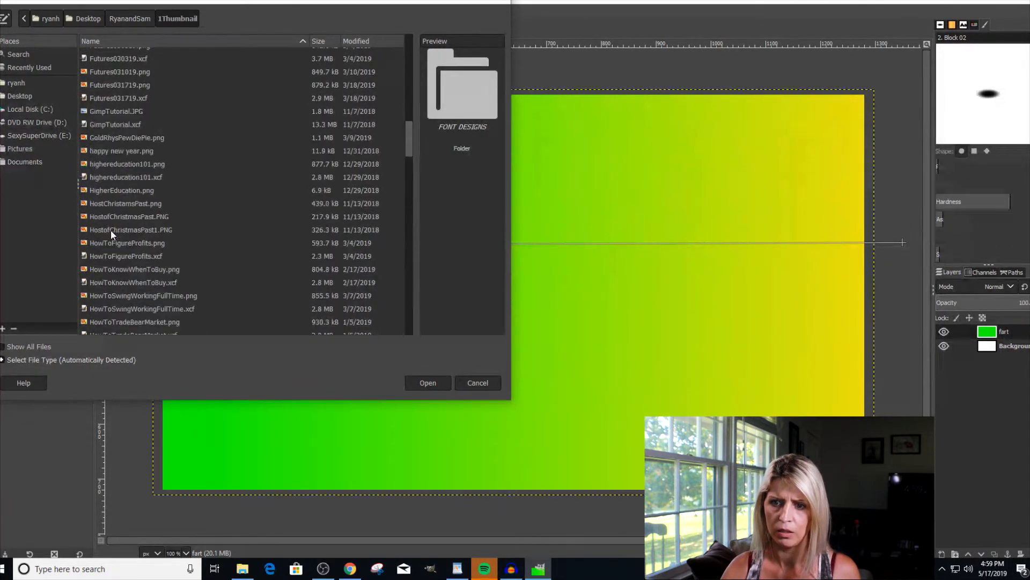
pyautogui.scroll(-5, 110, 230)
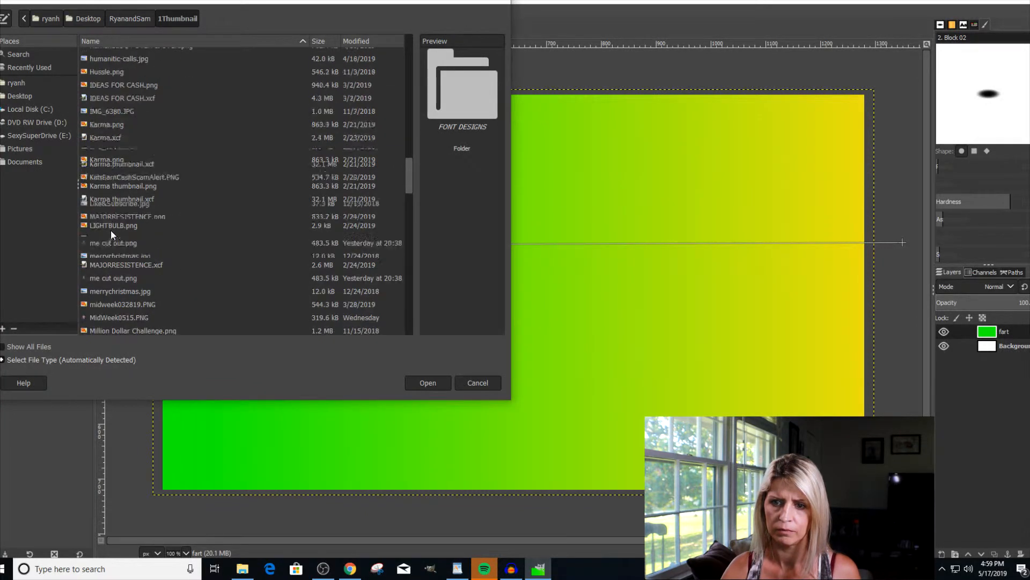
pyautogui.scroll(-10, 111, 229)
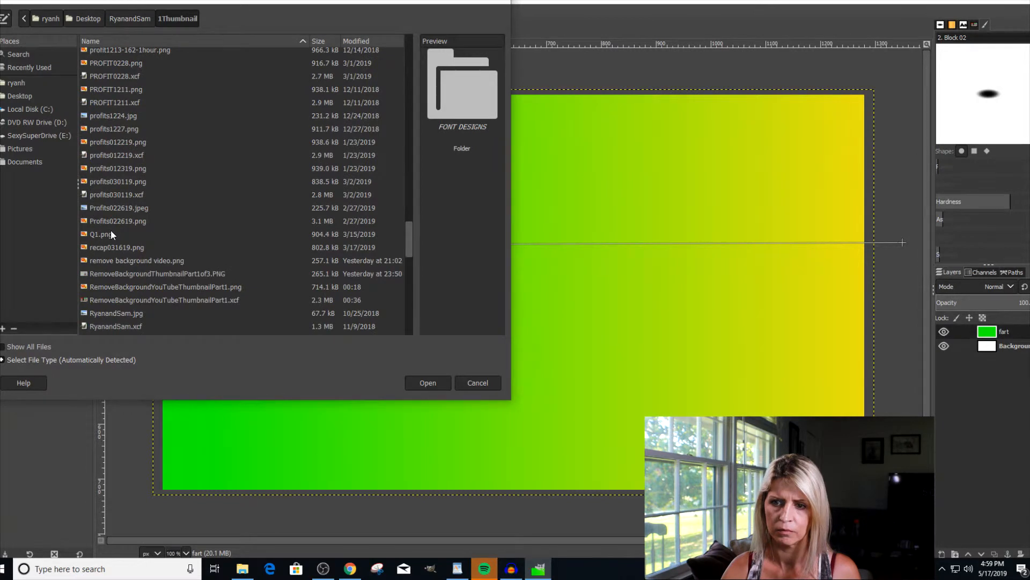
pyautogui.scroll(-3, 111, 230)
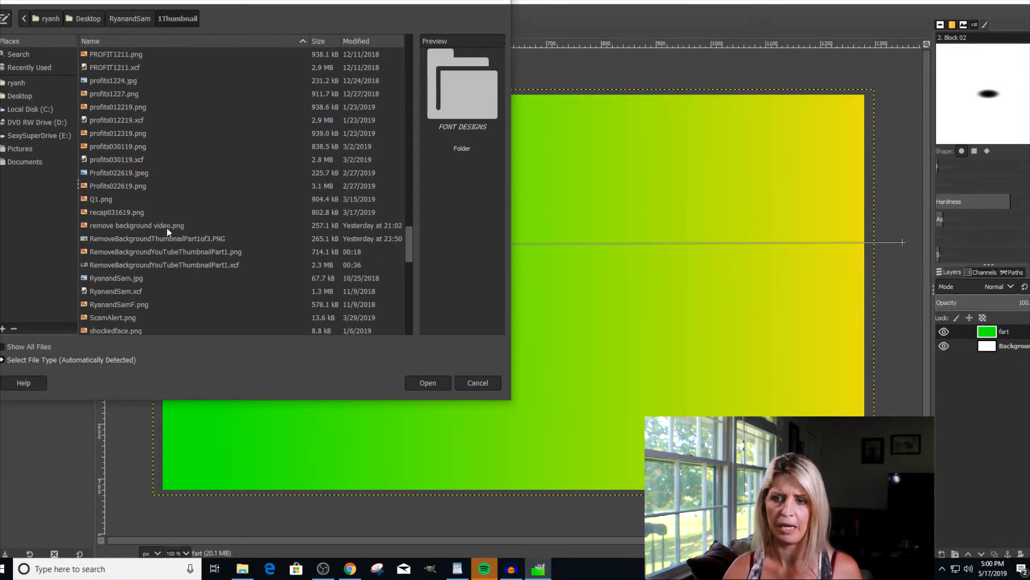
pyautogui.click(101, 225)
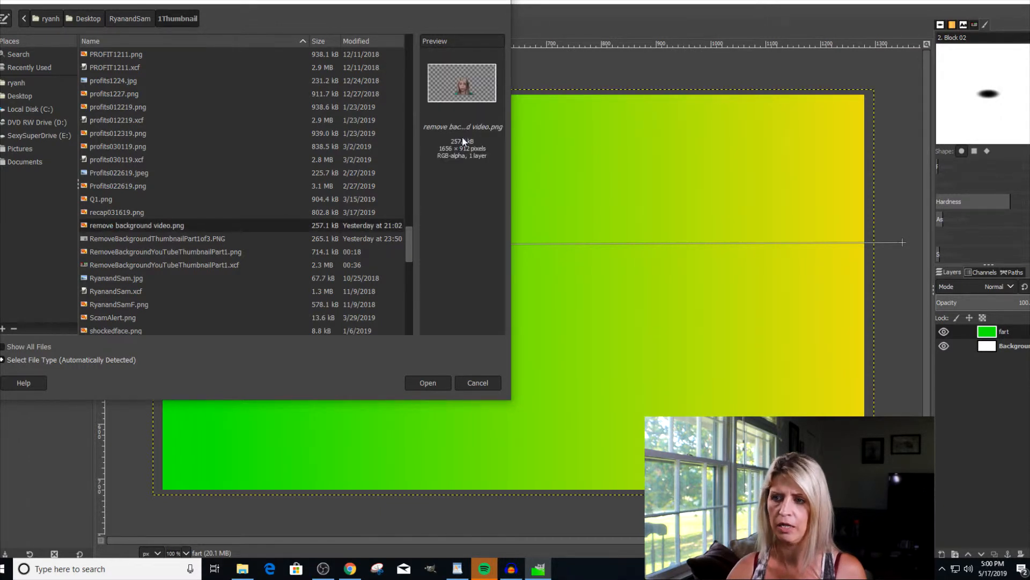
pyautogui.click(424, 384)
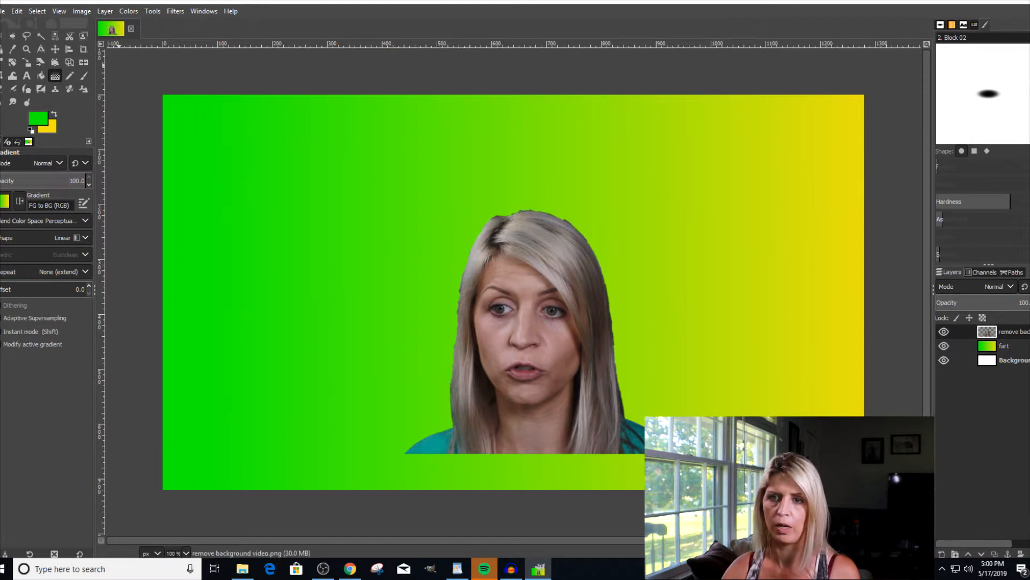
# Step: Scale the portrait cutout layer to 1866 × 1028 px and move the portrait into the canvas's lower-right corner
pyautogui.click(55, 49)
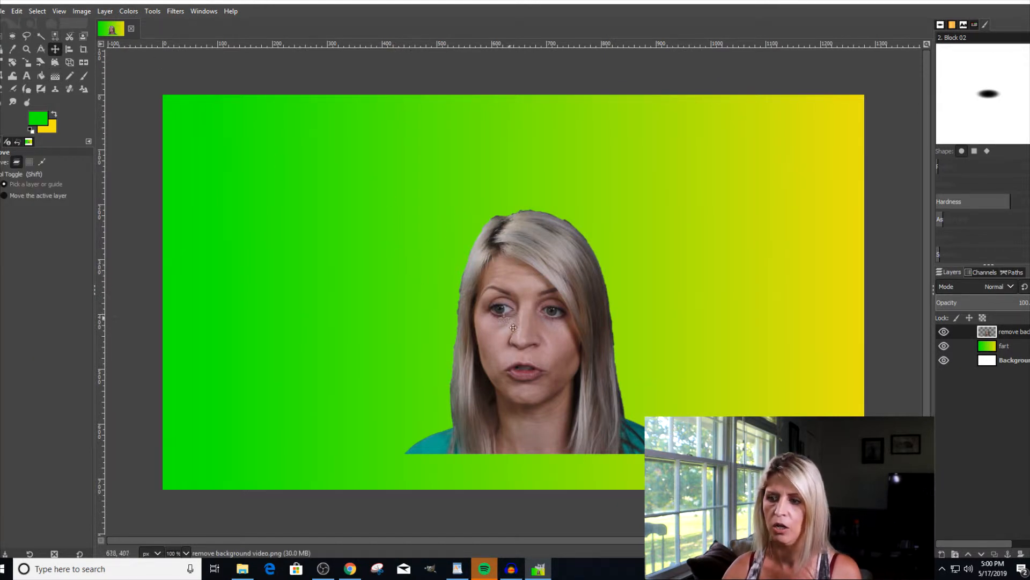
pyautogui.moveTo(555, 314); pyautogui.dragTo(567, 247)
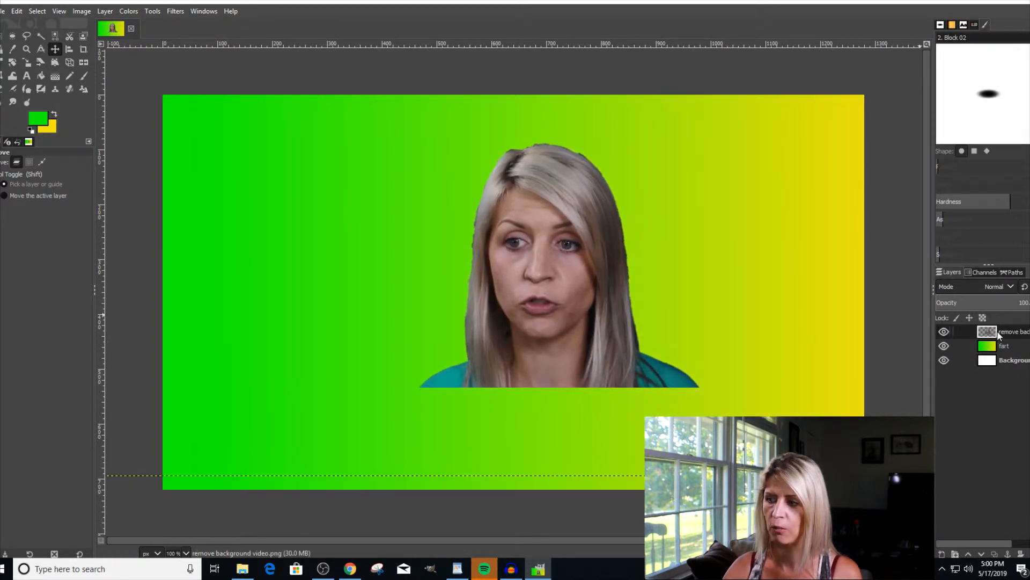
pyautogui.rightClick(983, 333)
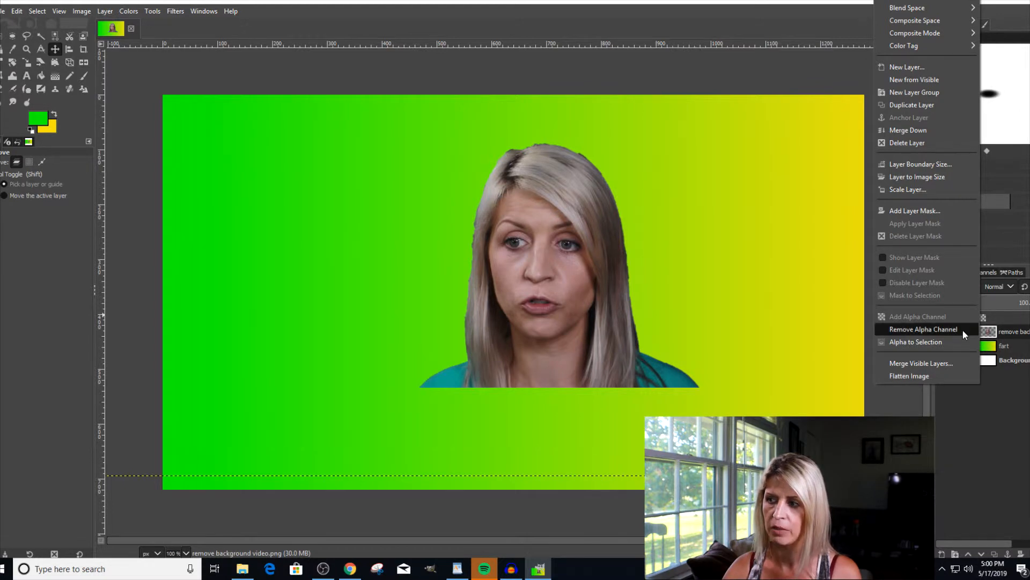
pyautogui.click(898, 191)
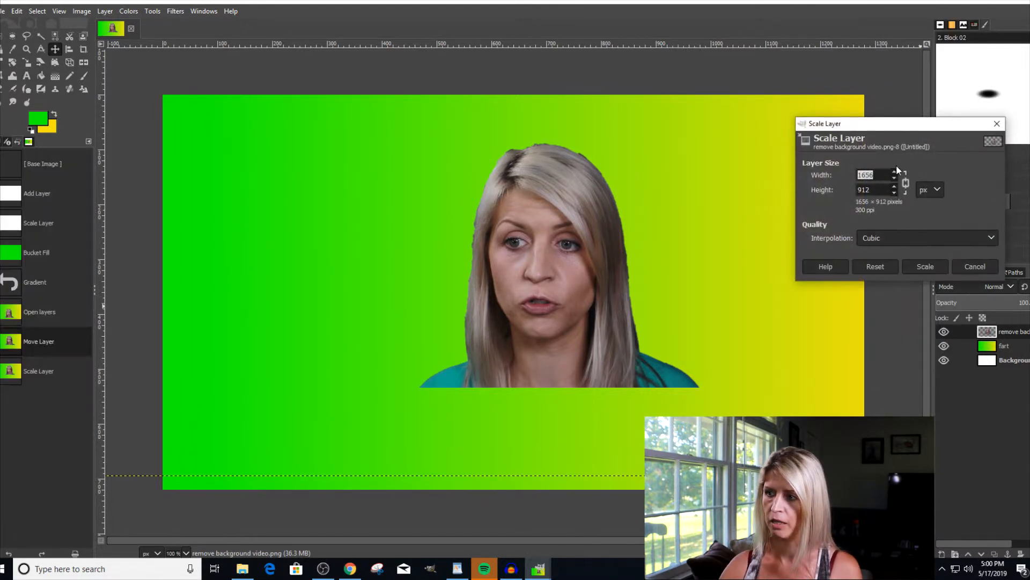
pyautogui.write('1866')
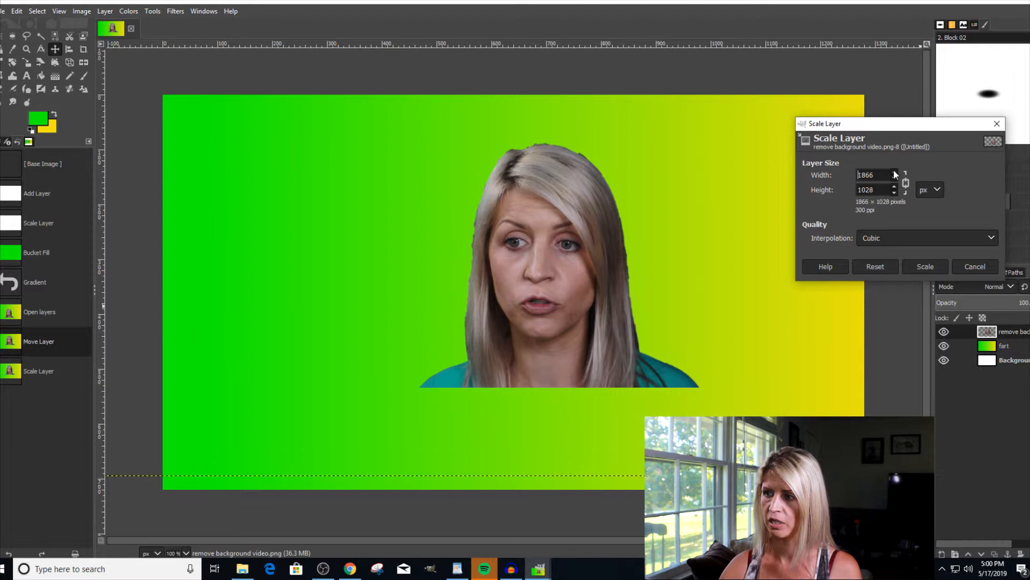
pyautogui.click(926, 267)
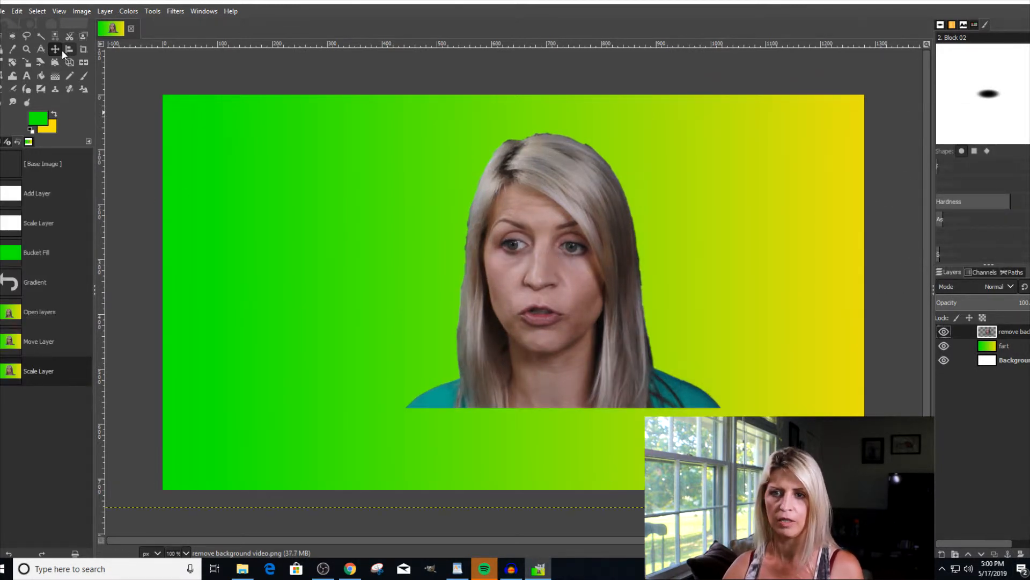
pyautogui.moveTo(553, 257); pyautogui.dragTo(695, 340)
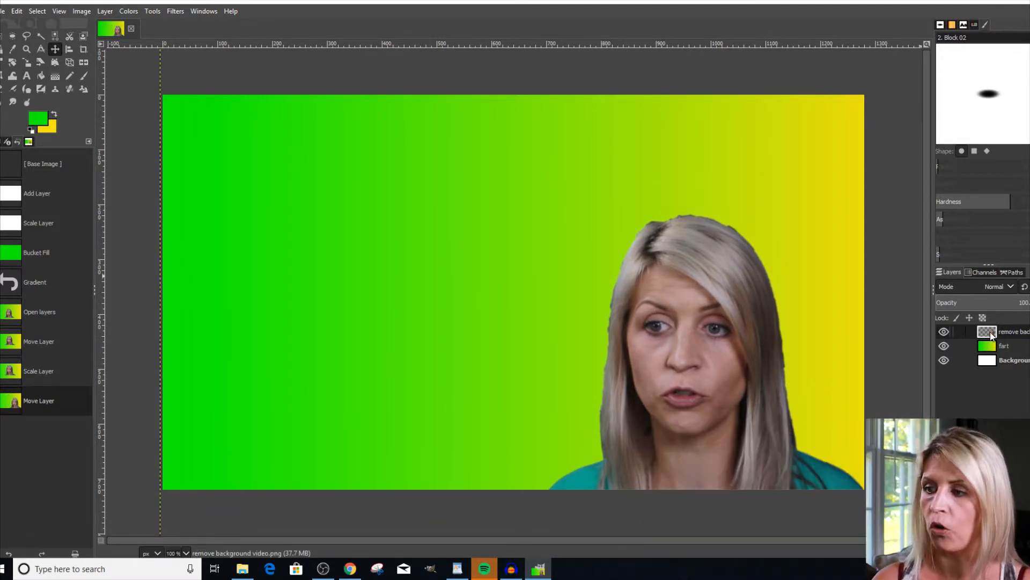
# Step: Create a selection from the portrait layer's alpha and grow it by 9 px
pyautogui.rightClick(989, 336)
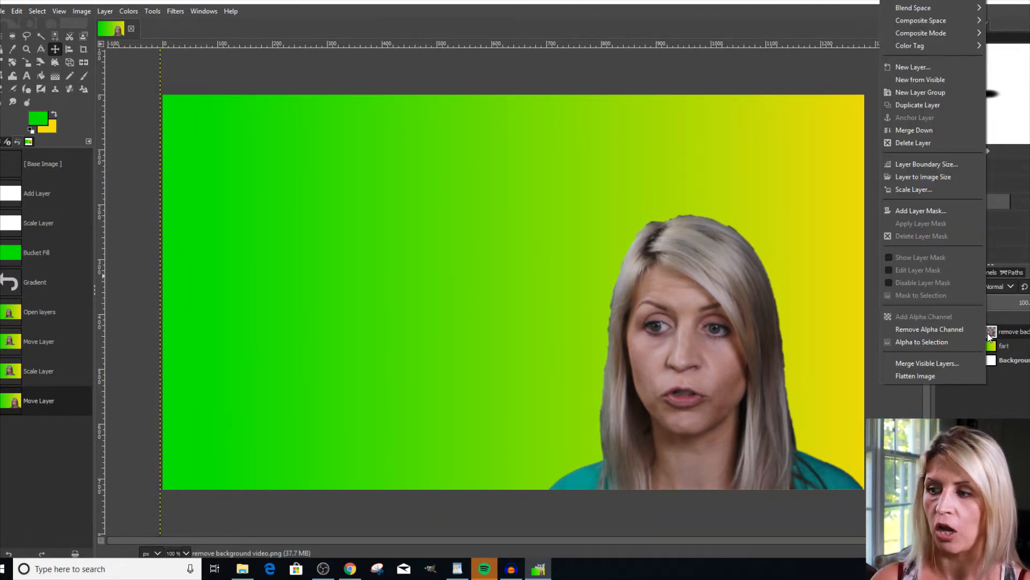
pyautogui.click(912, 338)
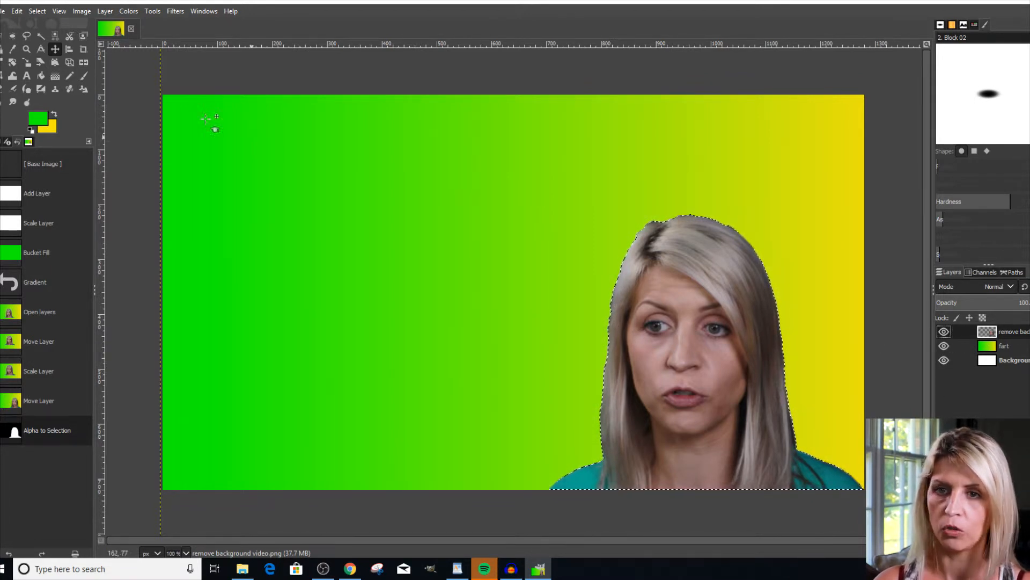
pyautogui.click(37, 11)
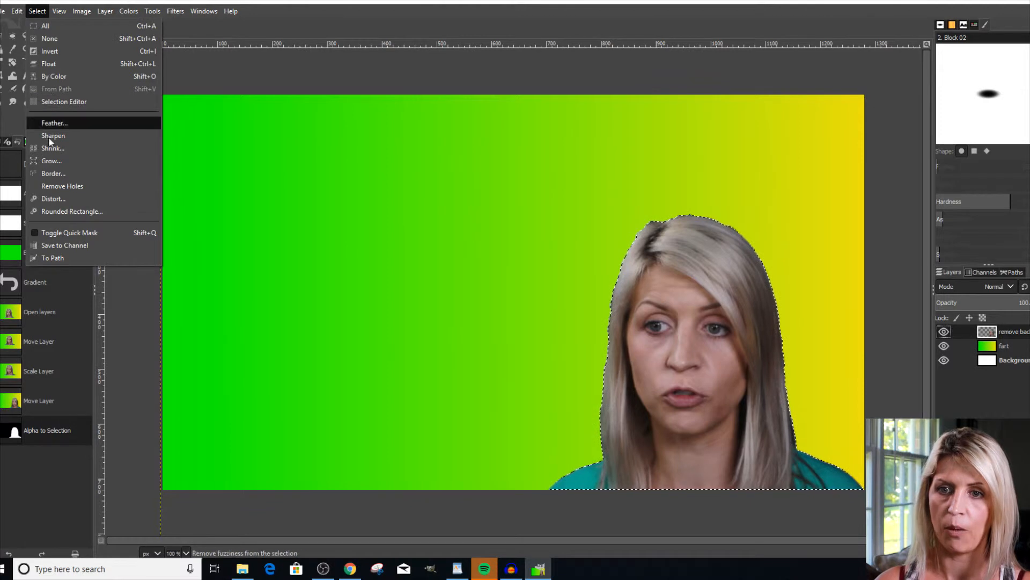
pyautogui.click(59, 157)
pyautogui.doubleClick(84, 172)
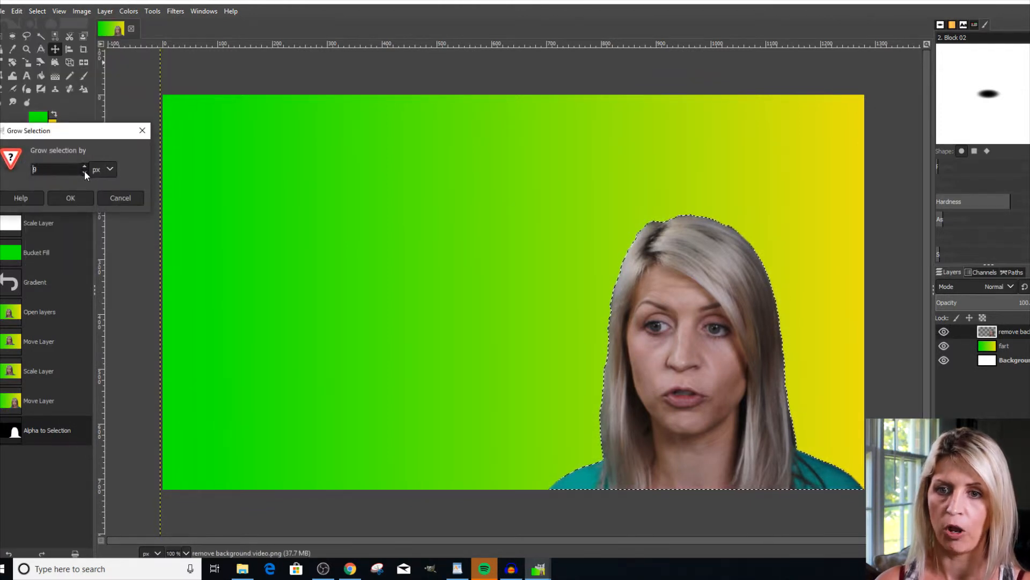
pyautogui.click(69, 198)
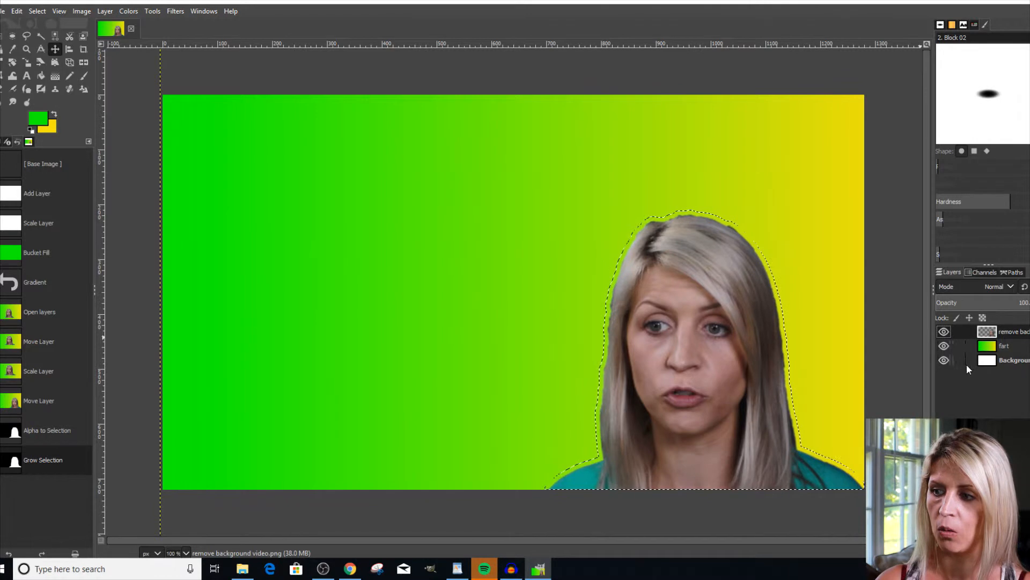
# Step: Add a new 1280 × 720 px layer filled with transparency and place it directly below the portrait layer
pyautogui.rightClick(975, 376)
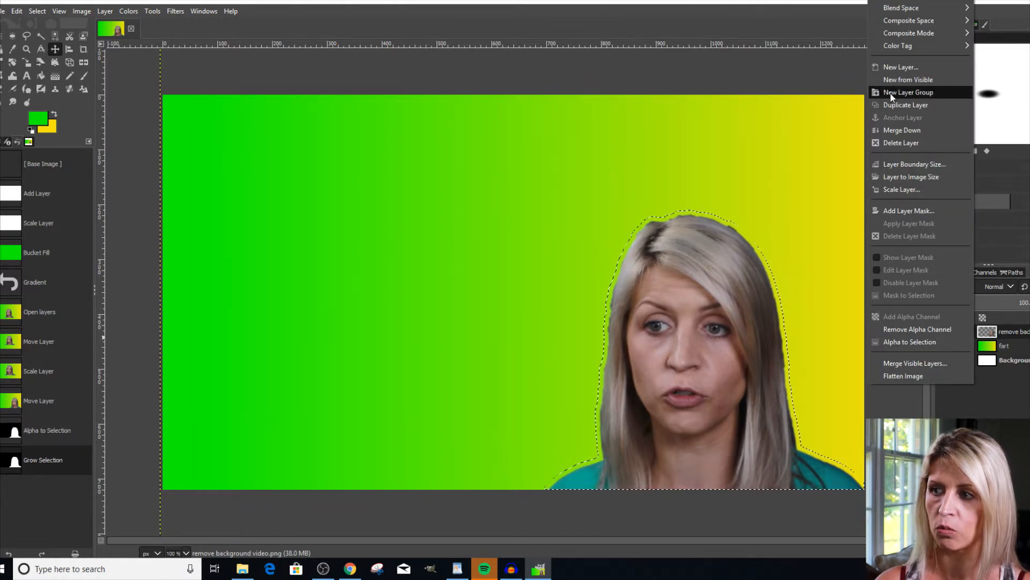
pyautogui.click(901, 65)
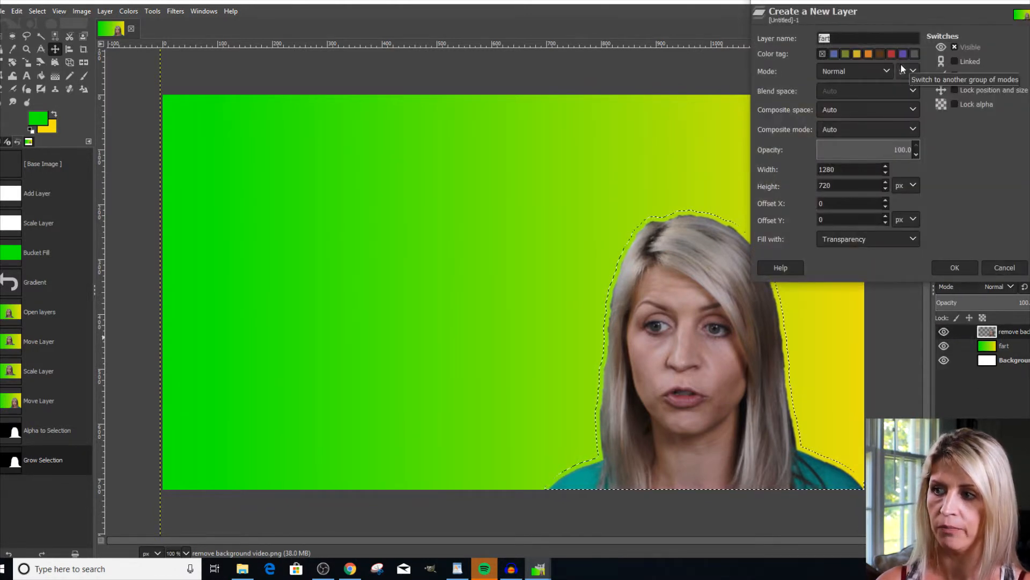
pyautogui.click(953, 270)
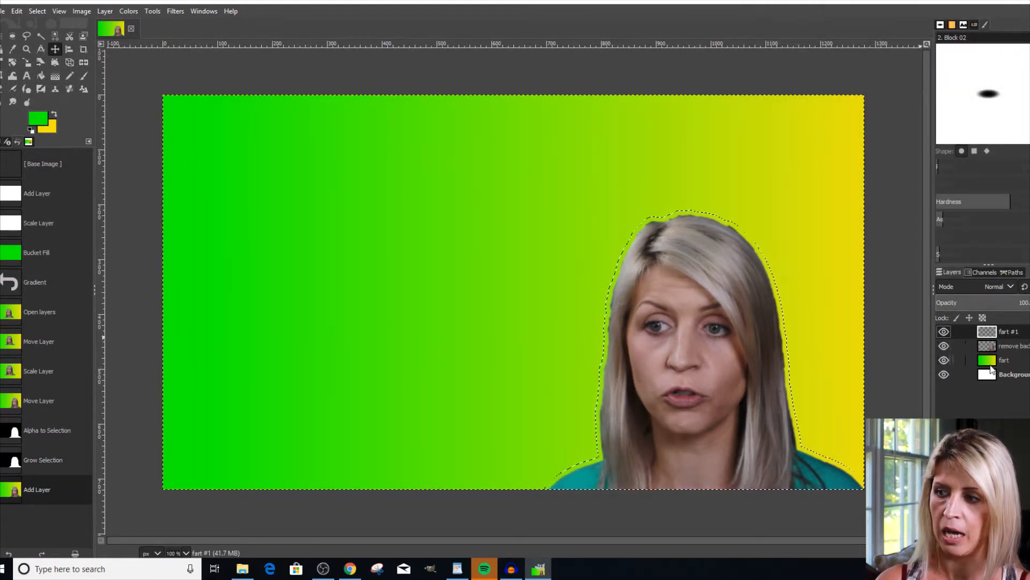
pyautogui.moveTo(985, 334); pyautogui.dragTo(984, 356)
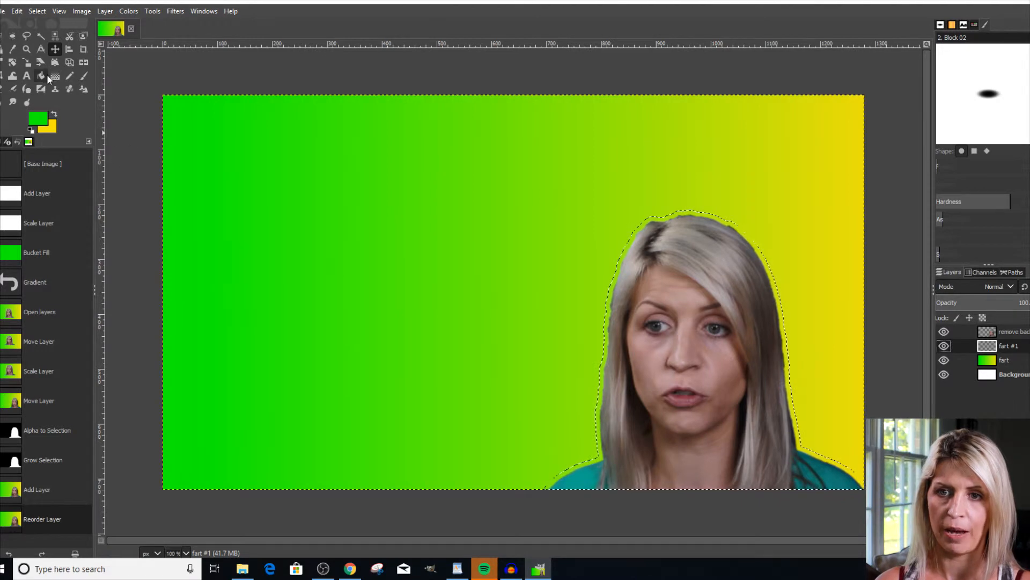
# Step: Set the foreground color to white ffffff and bucket-fill the grown selection on the new layer to outline the portrait
pyautogui.click(37, 116)
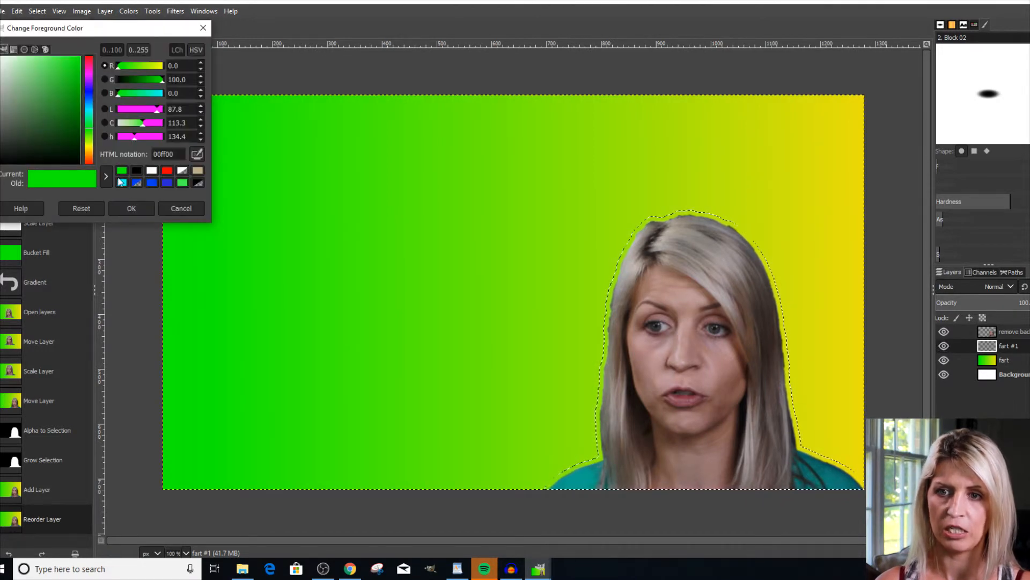
pyautogui.click(151, 171)
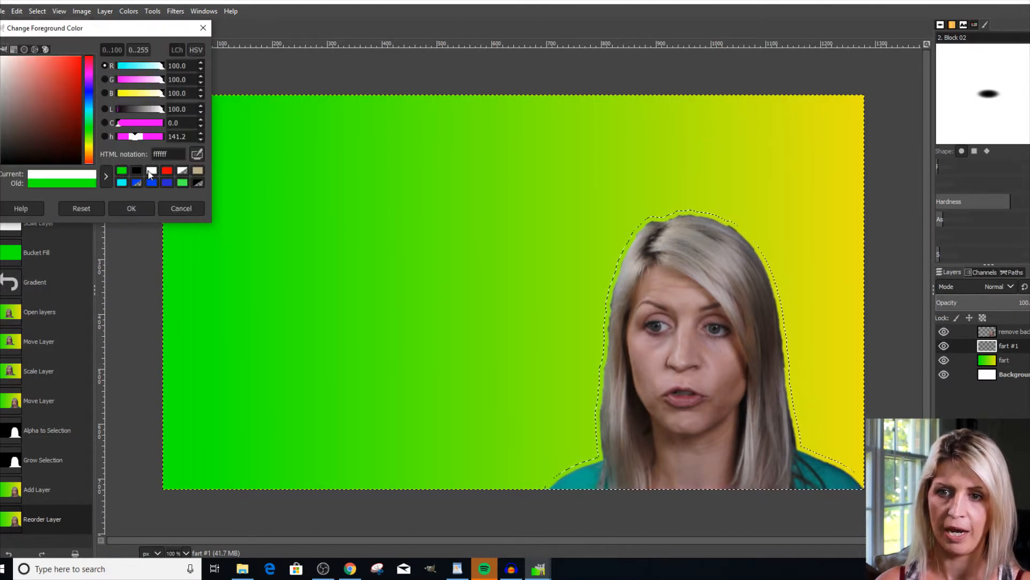
pyautogui.click(133, 208)
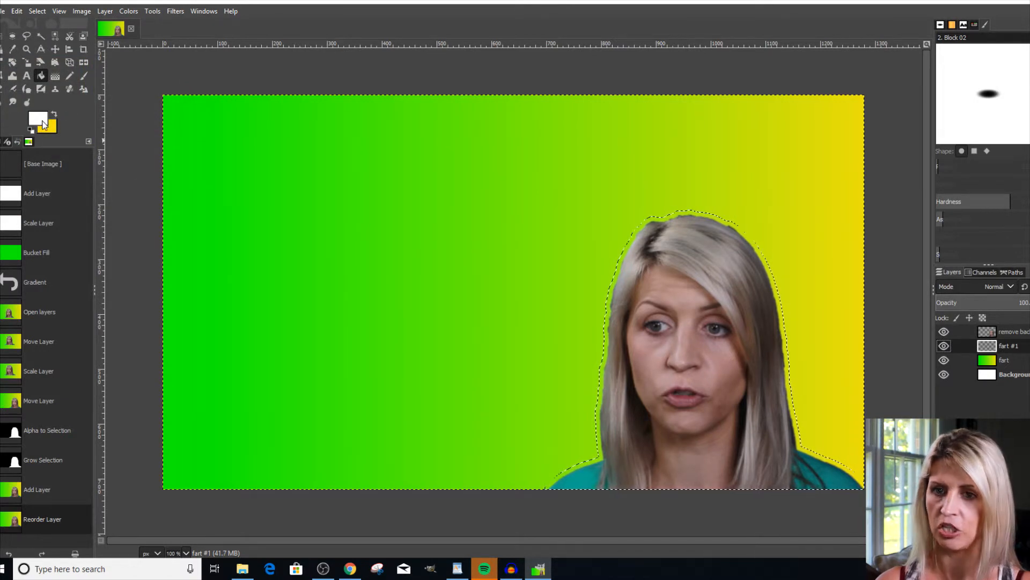
pyautogui.click(42, 77)
pyautogui.click(633, 242)
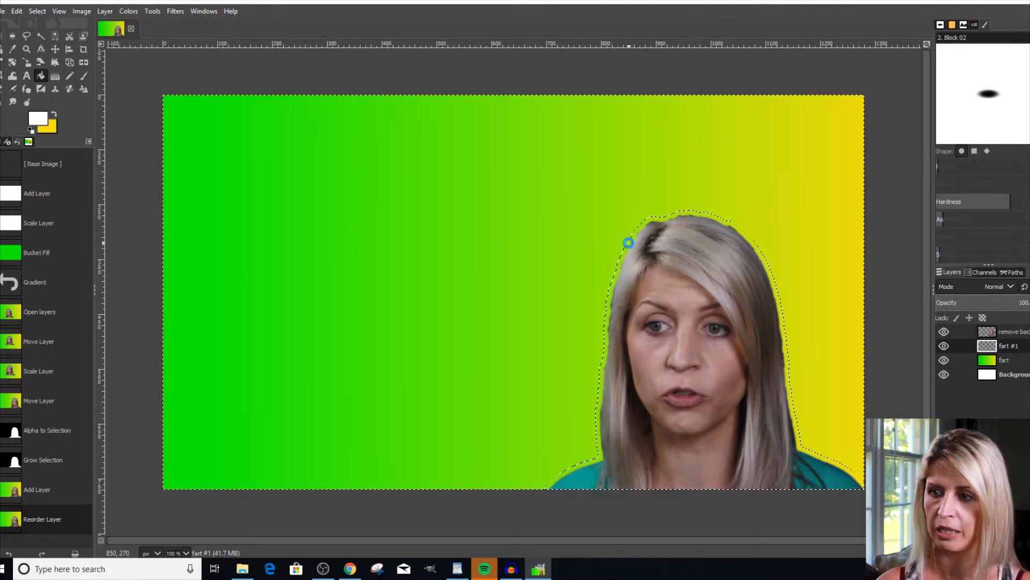